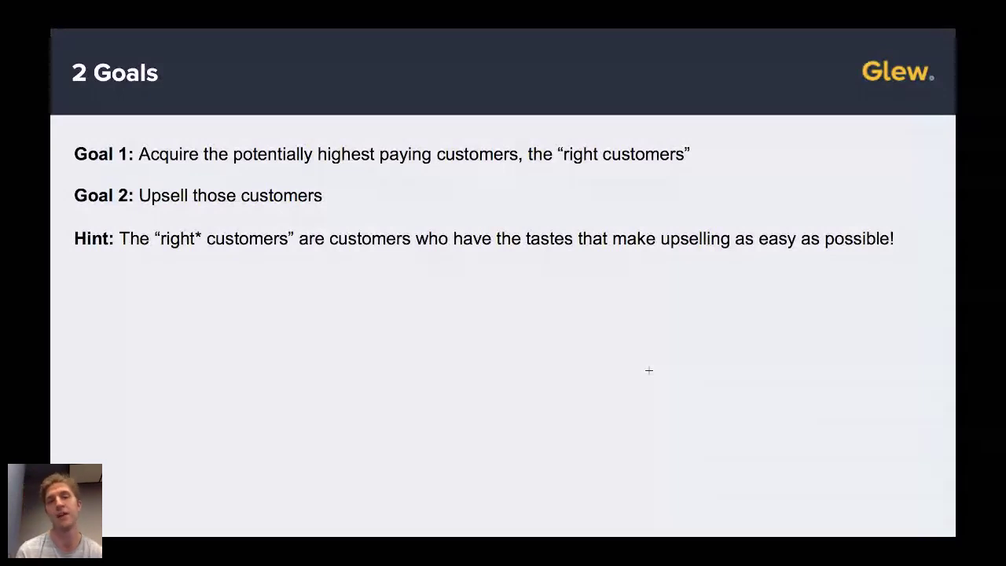
pyautogui.press('Right')
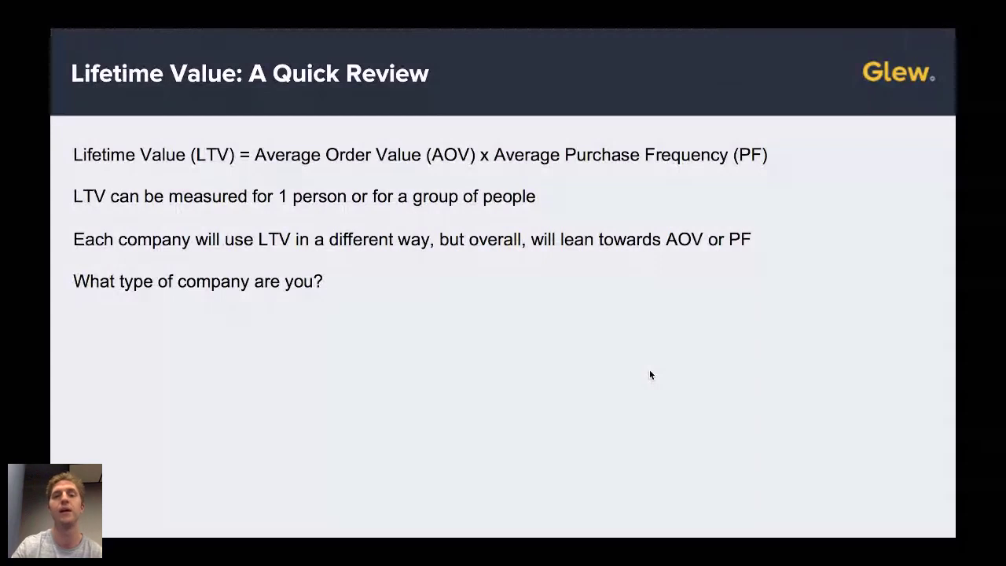
# - Switch to Glew's customer Lifetime Value page and examine the average lifetime value and its monthly trend over the last 365 days
pyautogui.hotkey('alt', 'Tab')
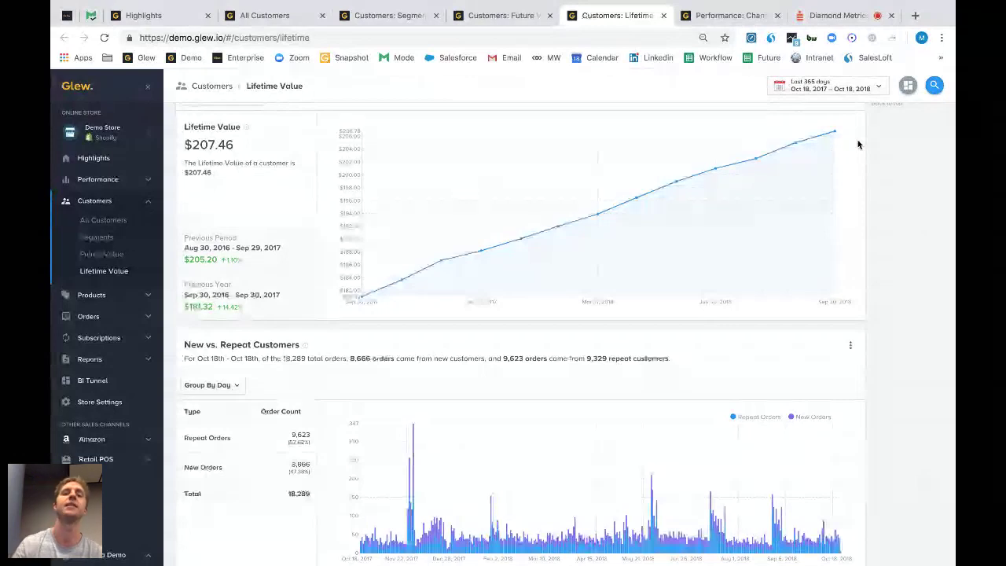
pyautogui.moveTo(235, 146); pyautogui.dragTo(180, 152)
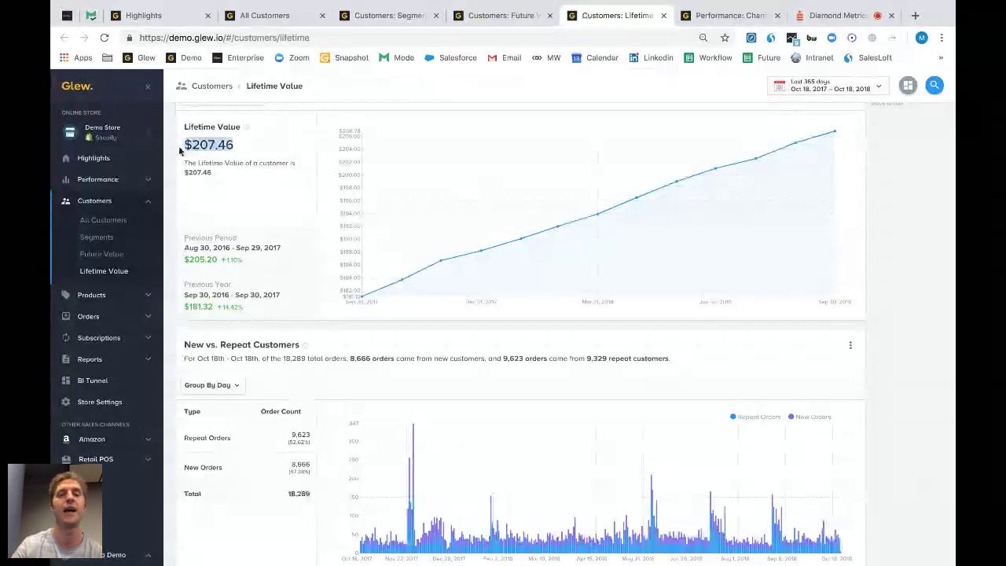
pyautogui.click(266, 182)
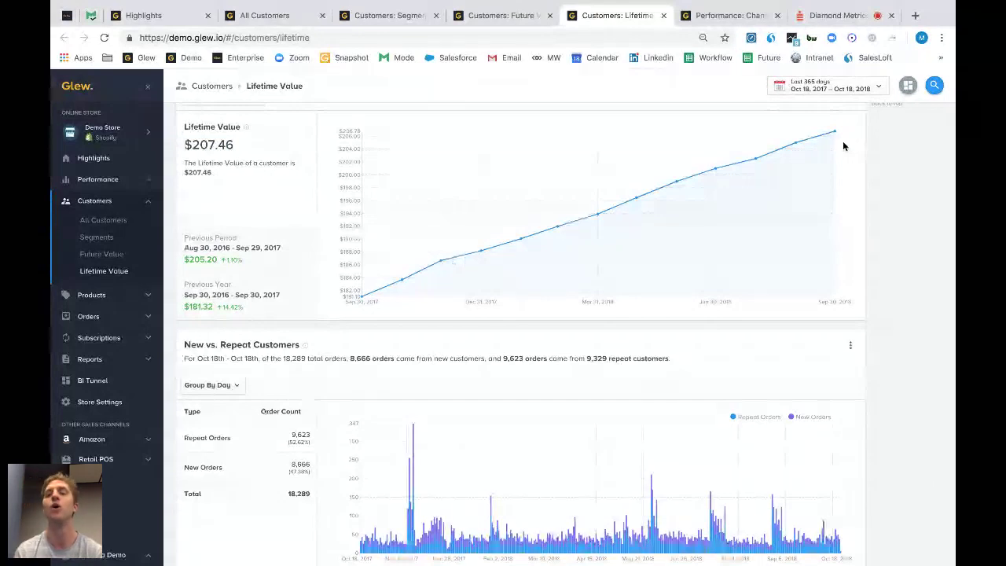
pyautogui.moveTo(376, 294)
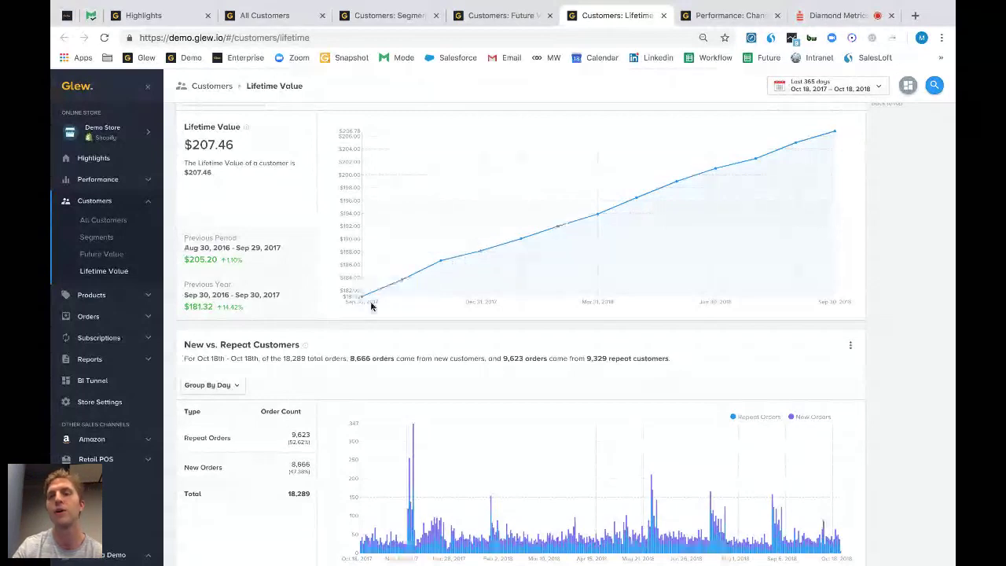
pyautogui.moveTo(494, 251)
pyautogui.moveTo(830, 143)
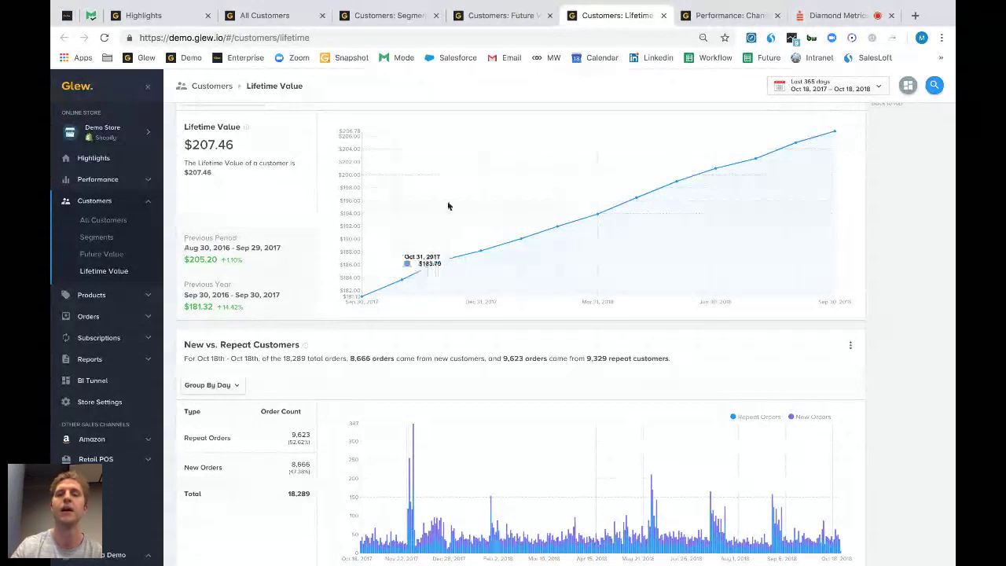
pyautogui.moveTo(677, 241)
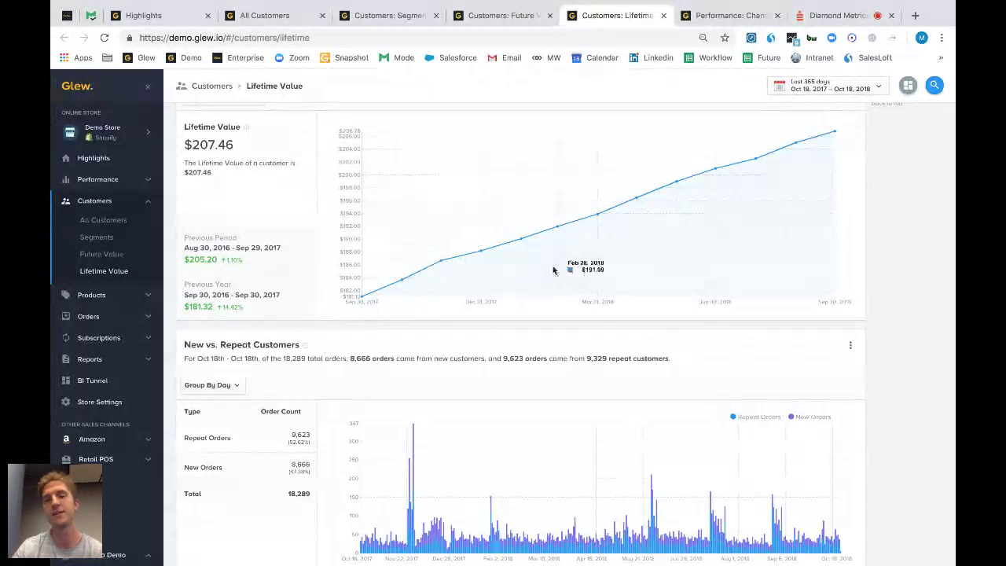
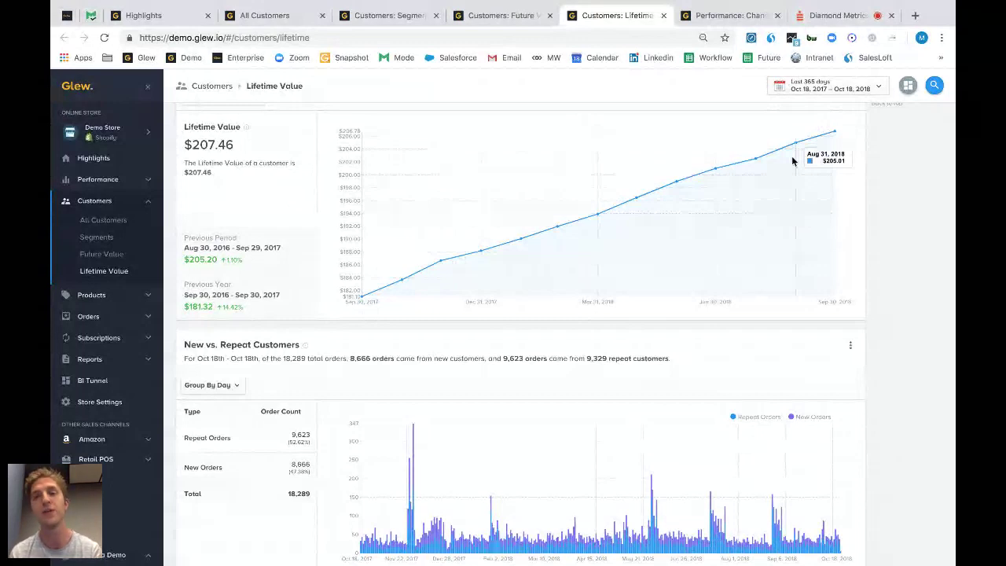
pyautogui.click(792, 421)
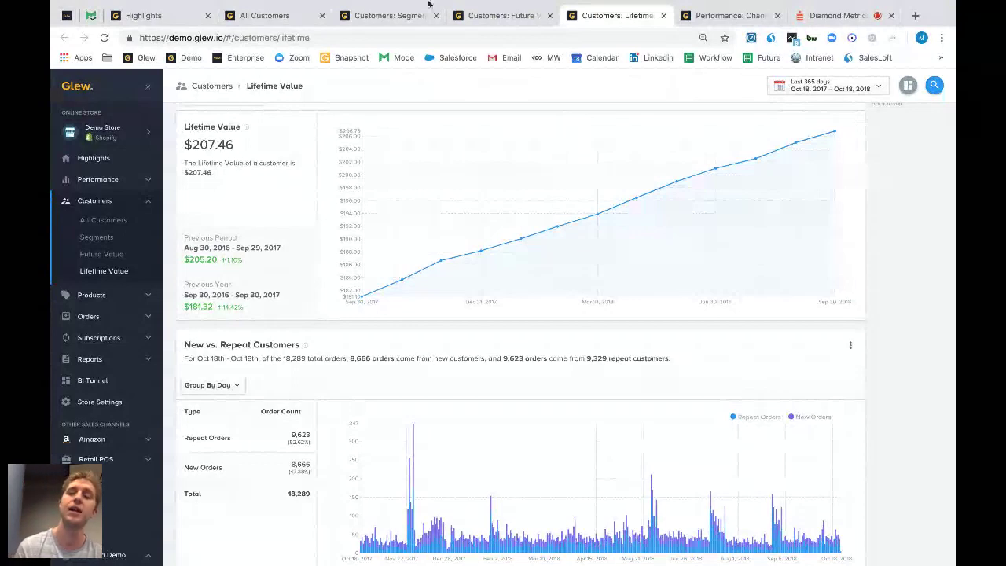
# - Draft a new customer segment named Panthers Fans with the filter City is Charlotte, and discard it without creating it
pyautogui.click(265, 15)
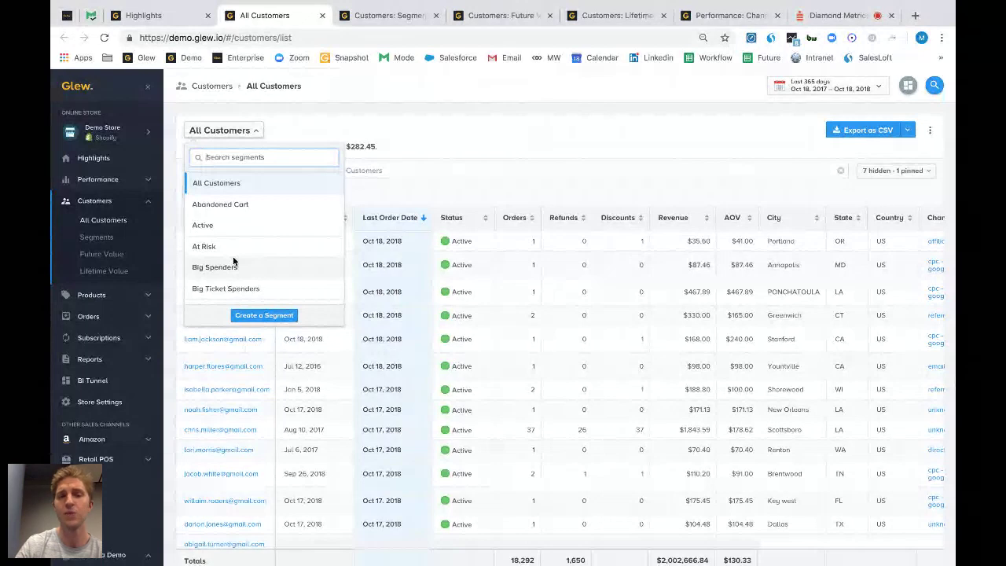
pyautogui.click(264, 314)
pyautogui.click(418, 183)
pyautogui.click(417, 199)
pyautogui.click(449, 177)
pyautogui.write('Charlotte')
pyautogui.click(352, 257)
pyautogui.write('Panthers Fa')
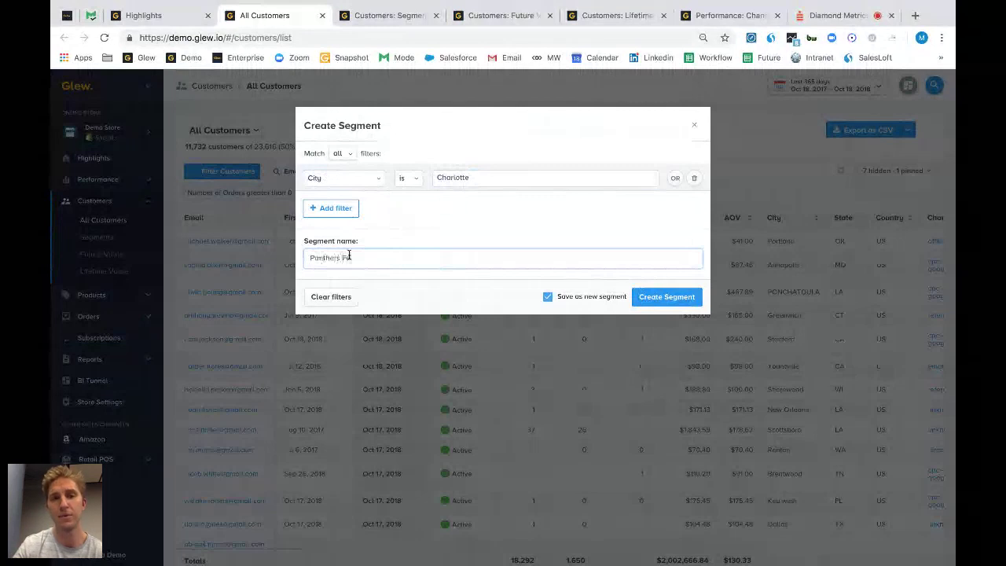
pyautogui.write('ns')
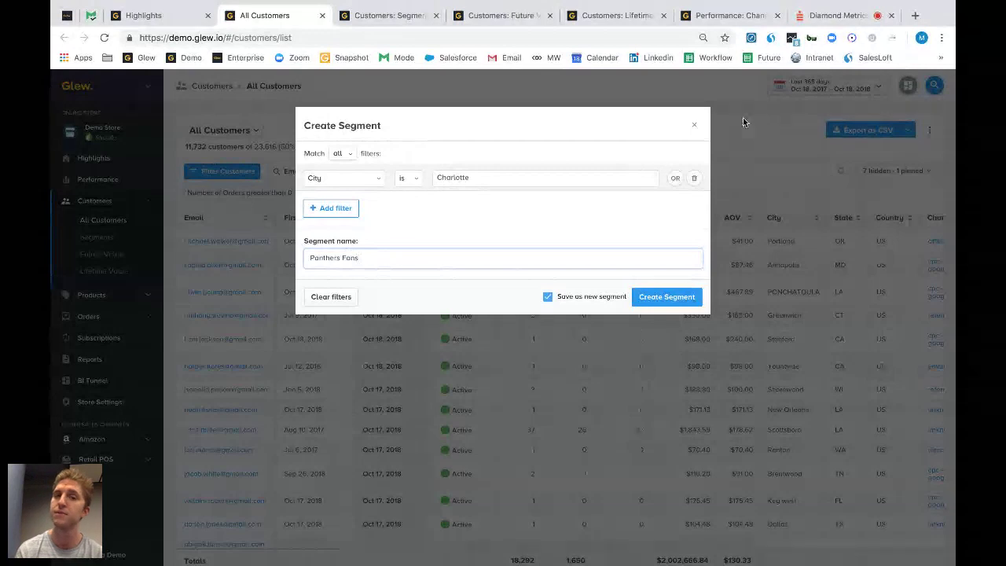
pyautogui.click(692, 129)
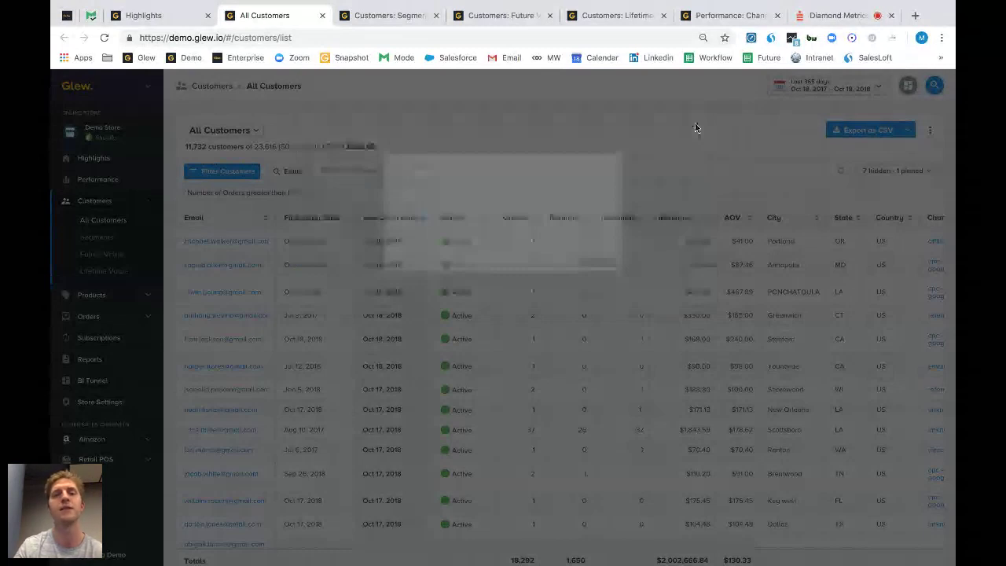
# - Expand the VIP Customers segment in the customer segments list and read its definition
pyautogui.click(98, 242)
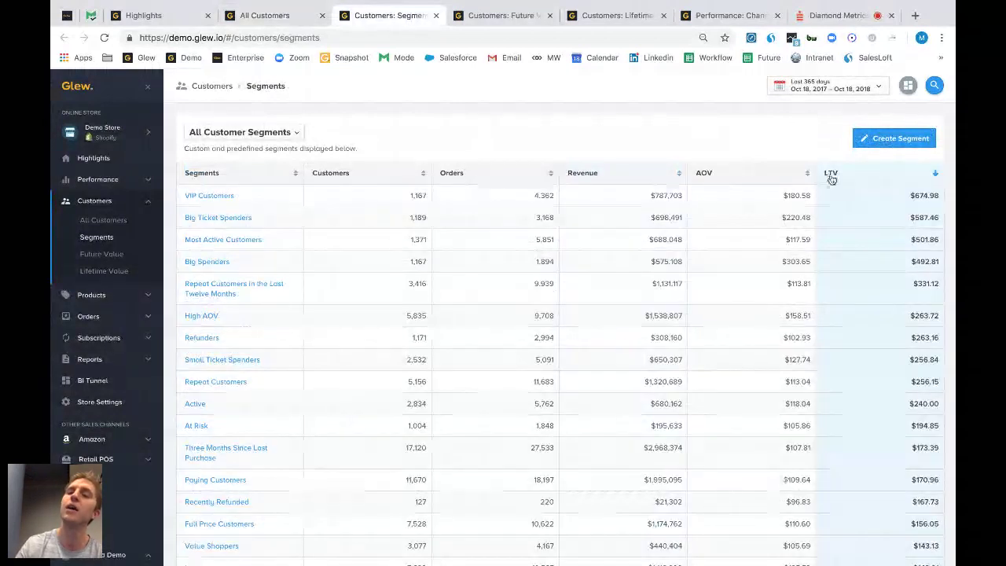
pyautogui.click(208, 196)
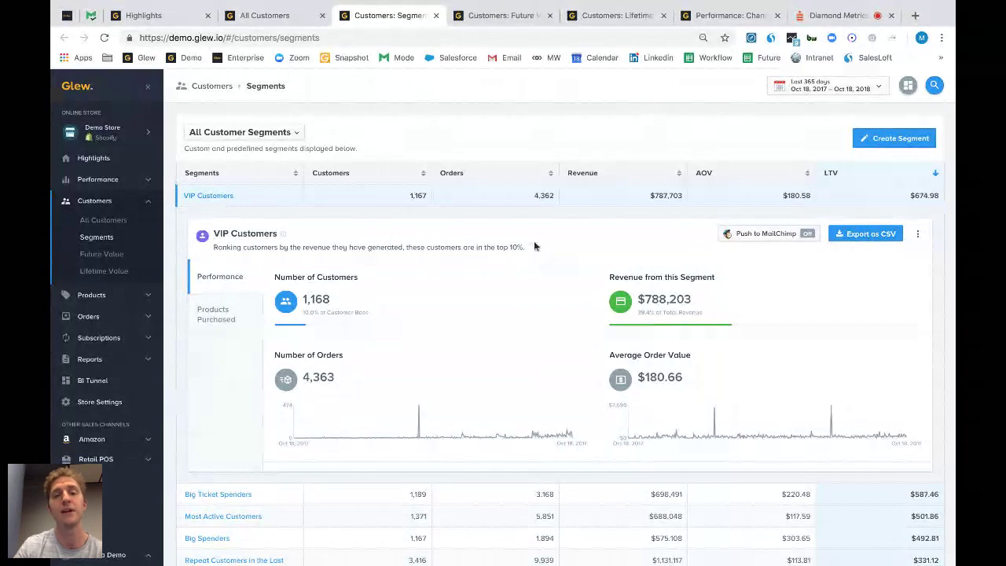
pyautogui.moveTo(535, 247); pyautogui.dragTo(212, 248)
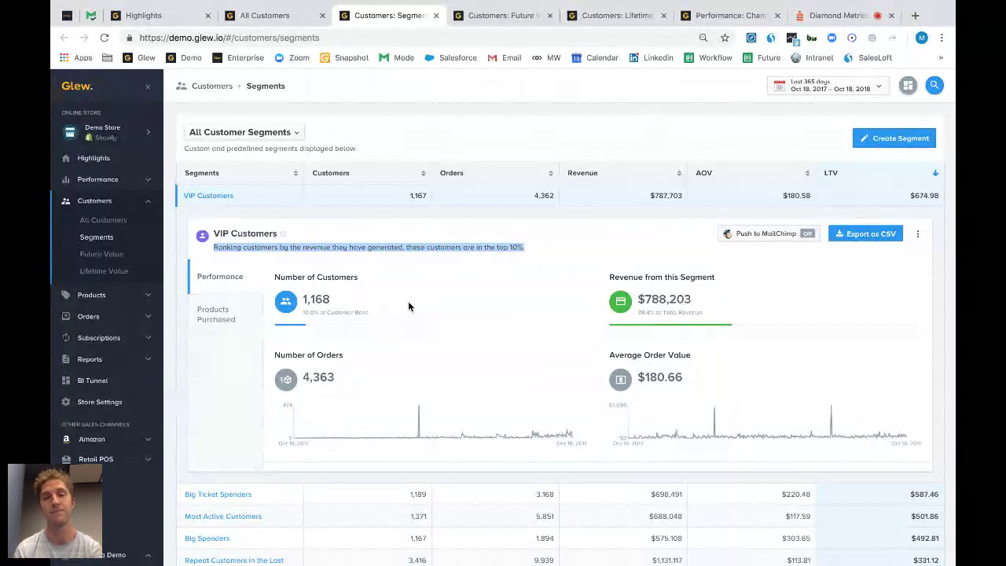
# - Compare the VIP Customers segment's share of total revenue with its share of the customer base, and view its purchased products
pyautogui.moveTo(723, 316); pyautogui.dragTo(637, 317)
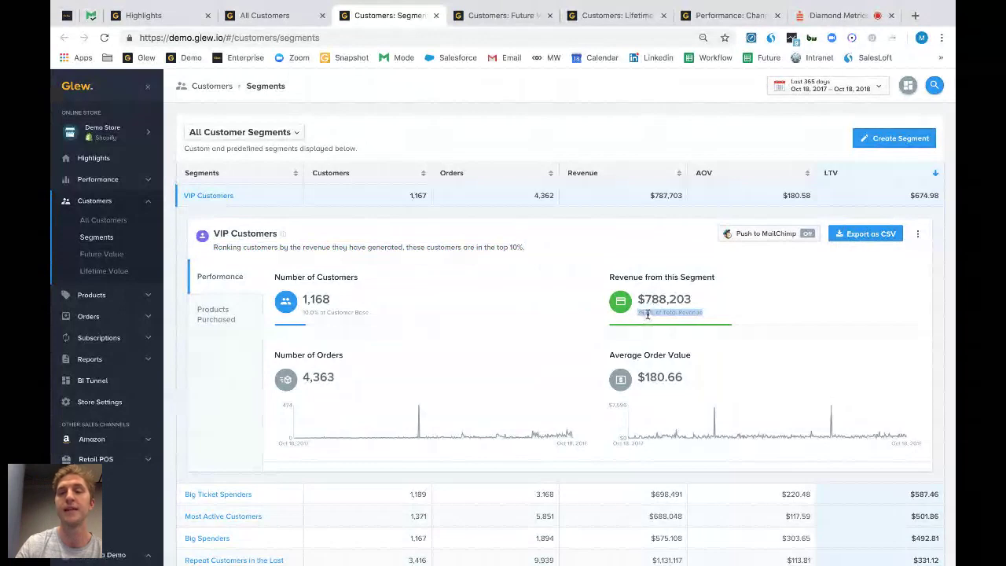
pyautogui.click(736, 308)
pyautogui.moveTo(720, 317); pyautogui.dragTo(639, 312)
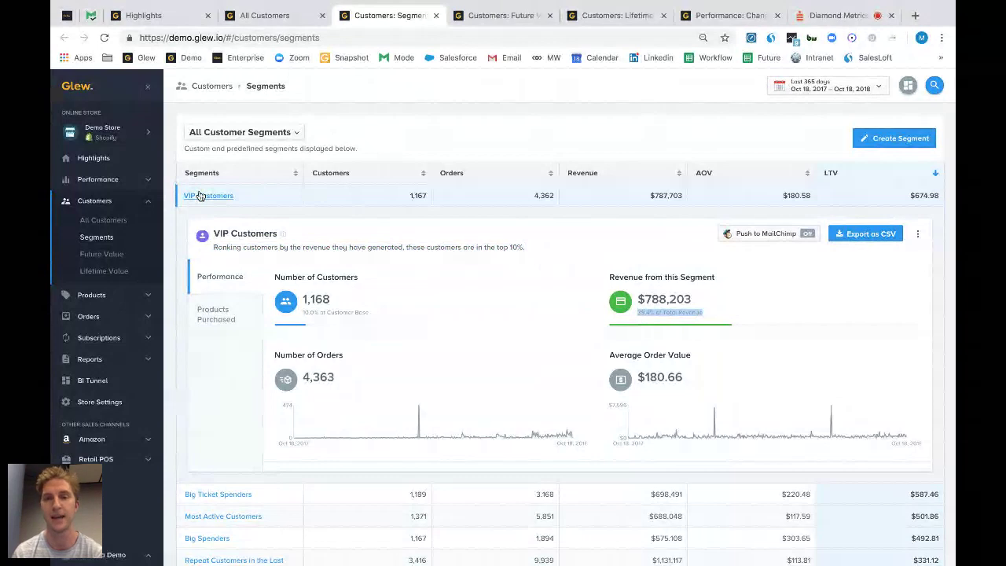
pyautogui.click(789, 315)
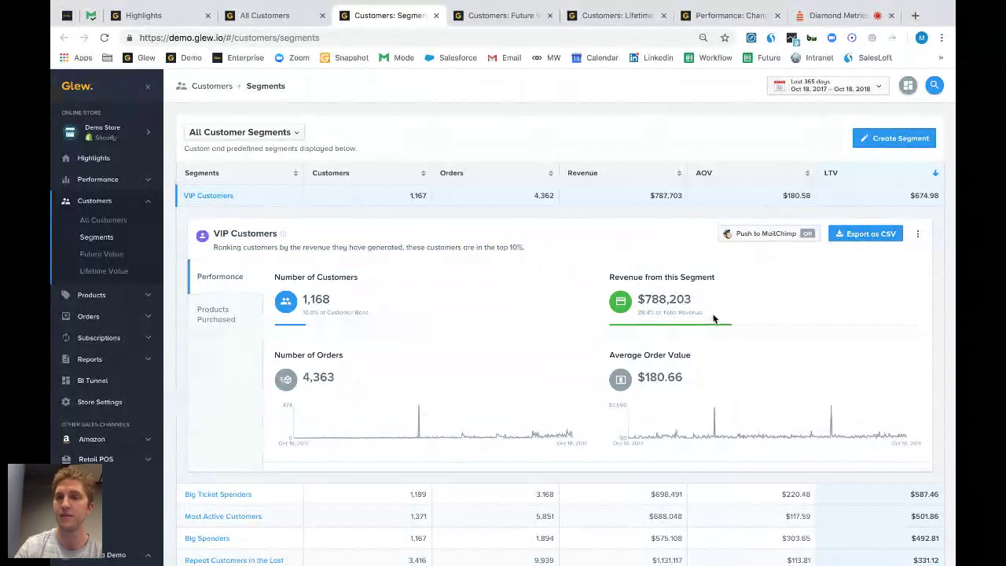
pyautogui.tripleClick(641, 316)
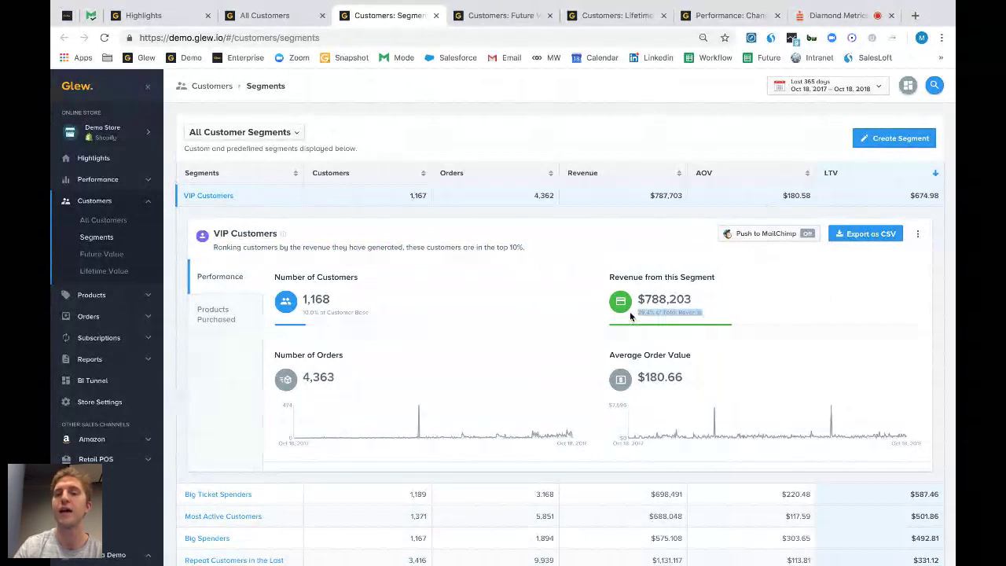
pyautogui.click(679, 322)
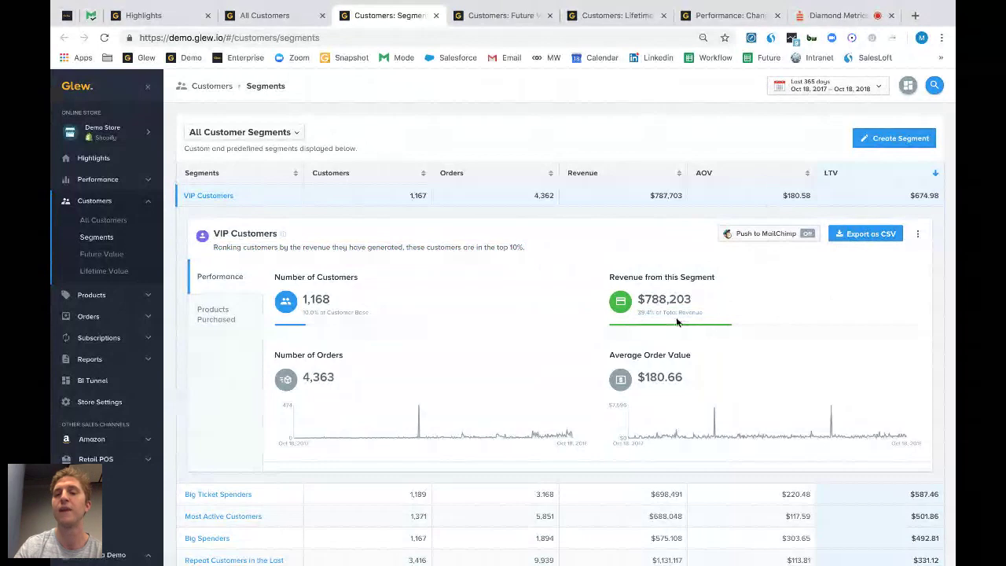
pyautogui.moveTo(372, 315); pyautogui.dragTo(300, 319)
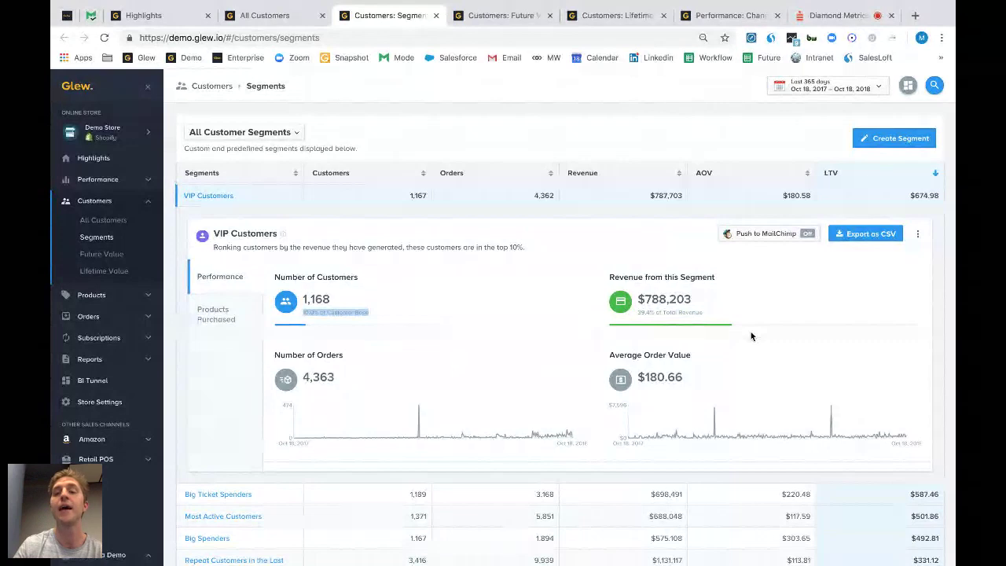
pyautogui.moveTo(751, 331); pyautogui.dragTo(635, 313)
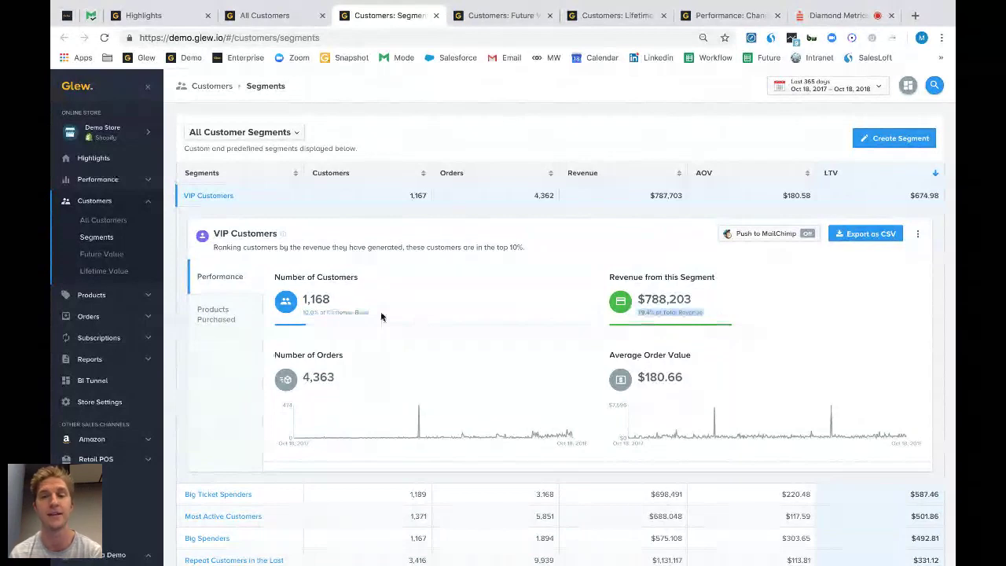
pyautogui.moveTo(381, 317); pyautogui.dragTo(334, 323)
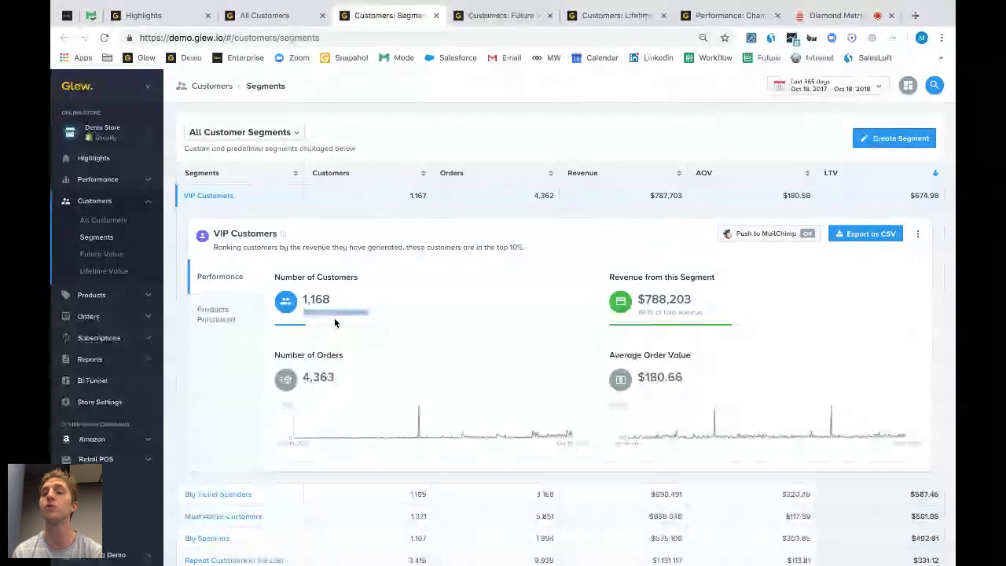
pyautogui.click(226, 321)
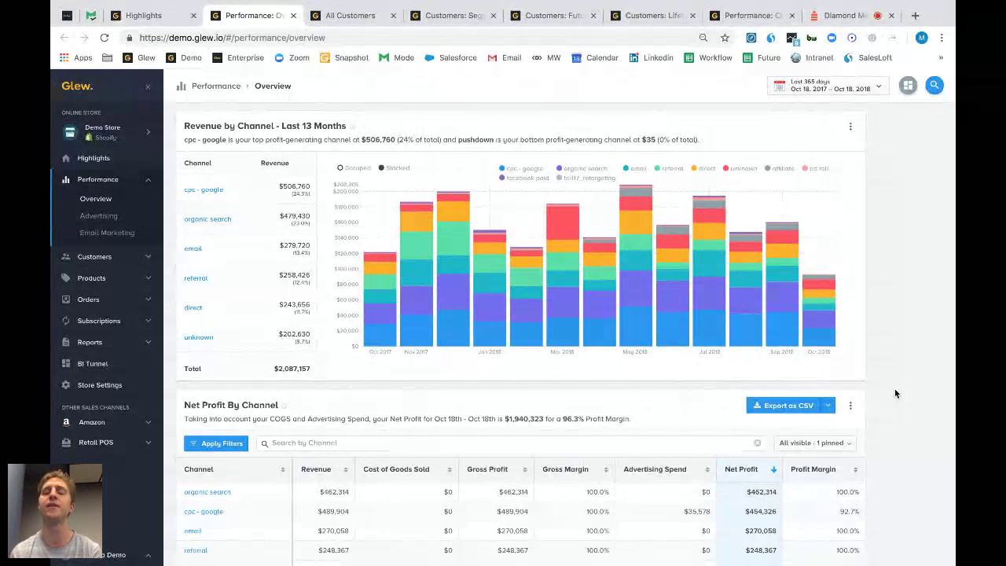
# - Examine the monthly Revenue by Channel chart for the last 13 months in the Performance overview
pyautogui.scroll(1, 416, 305)
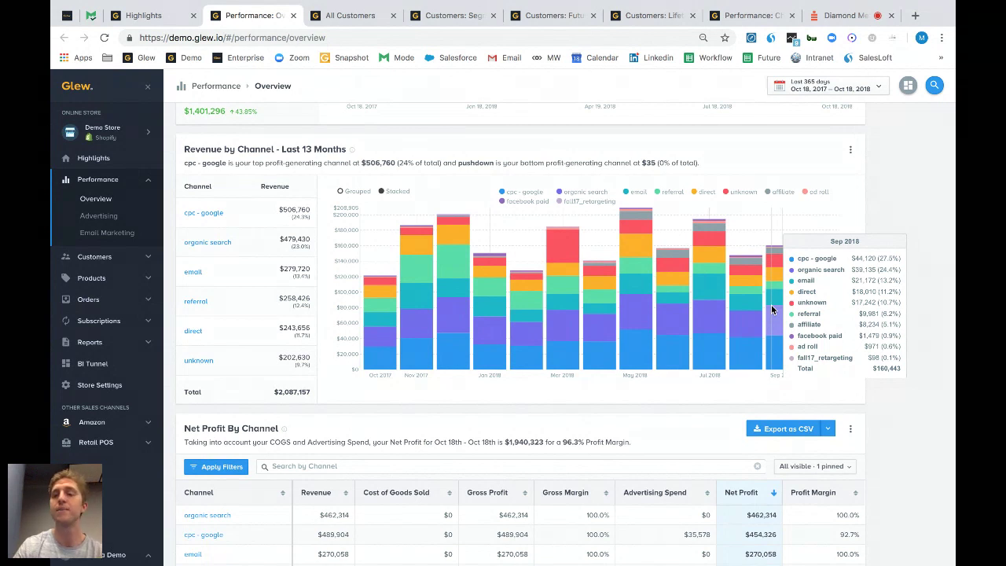
pyautogui.scroll(1, 707, 299)
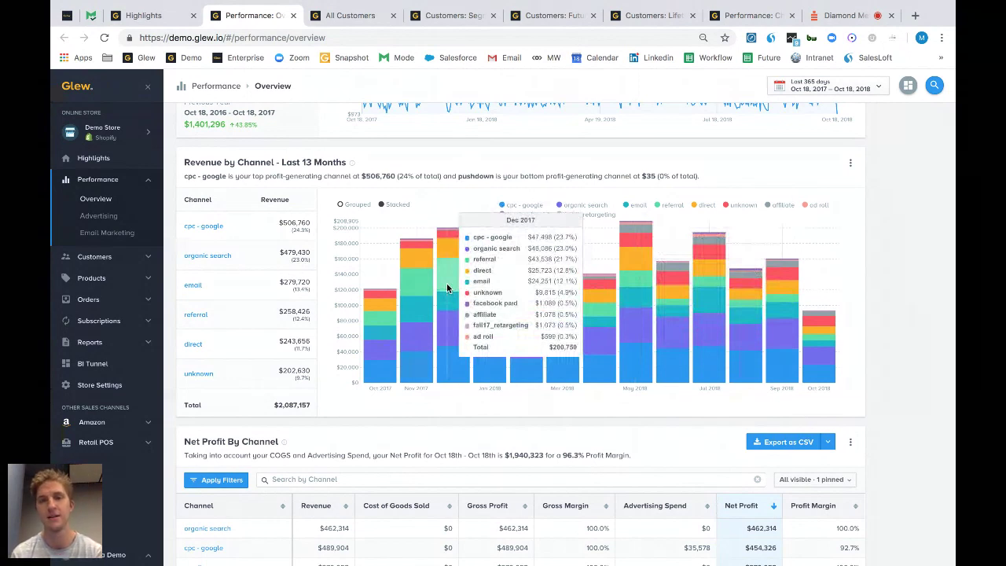
# - Compare new customers and lifetime value for the email and facebook paid channels in the LTV-Based Customer Profitability table
pyautogui.click(646, 19)
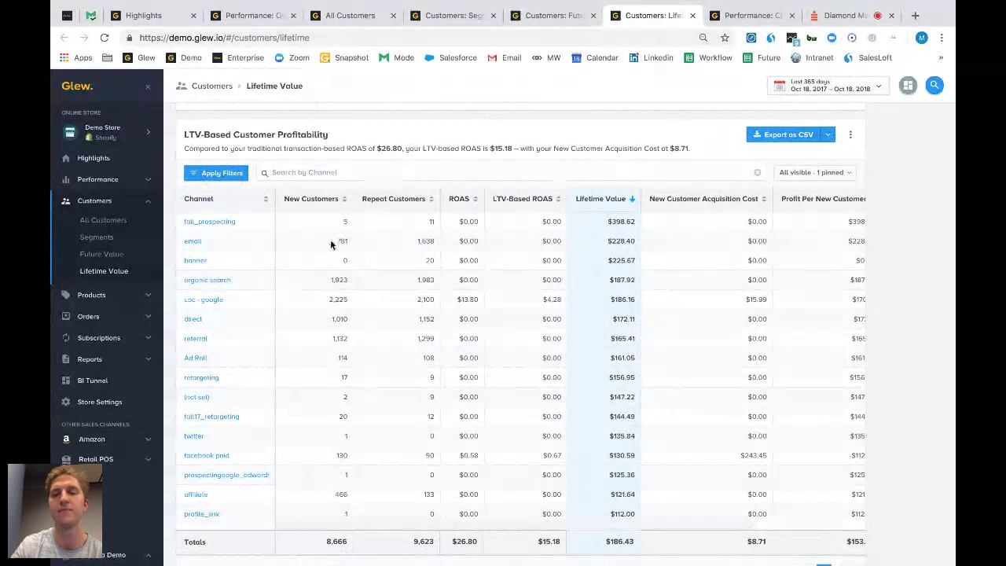
pyautogui.moveTo(336, 242); pyautogui.dragTo(348, 244)
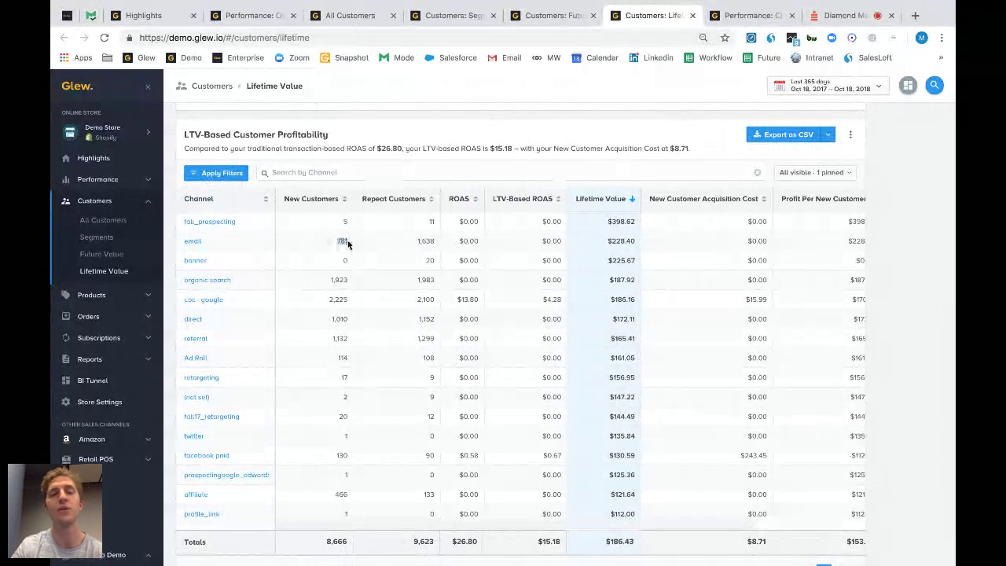
pyautogui.click(211, 247)
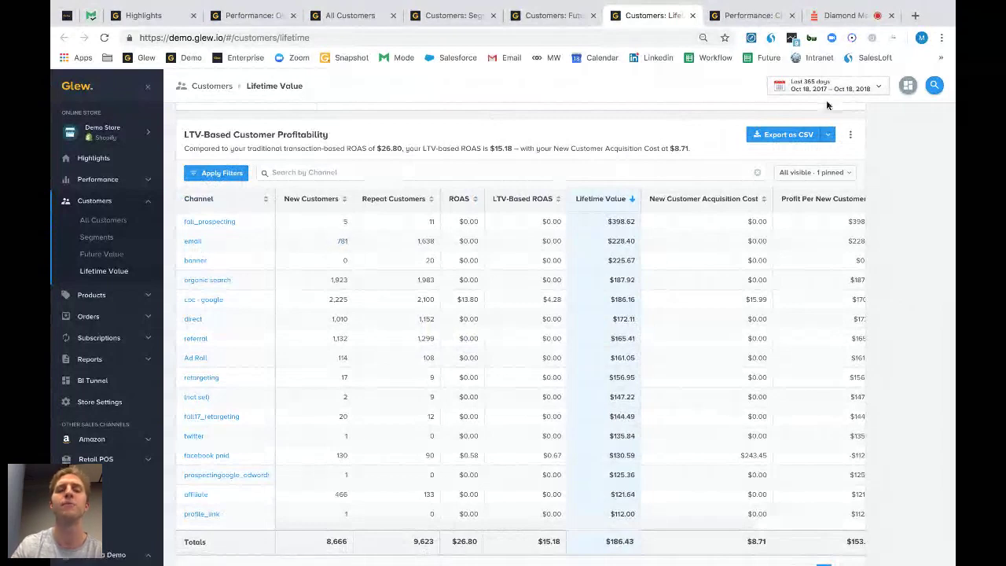
pyautogui.moveTo(602, 241); pyautogui.dragTo(637, 245)
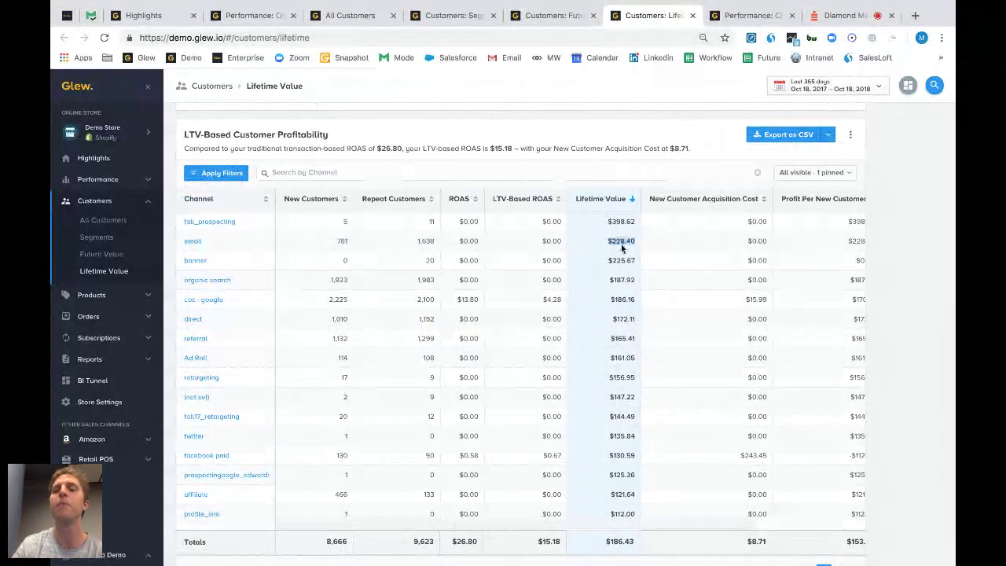
pyautogui.moveTo(333, 461); pyautogui.dragTo(344, 455)
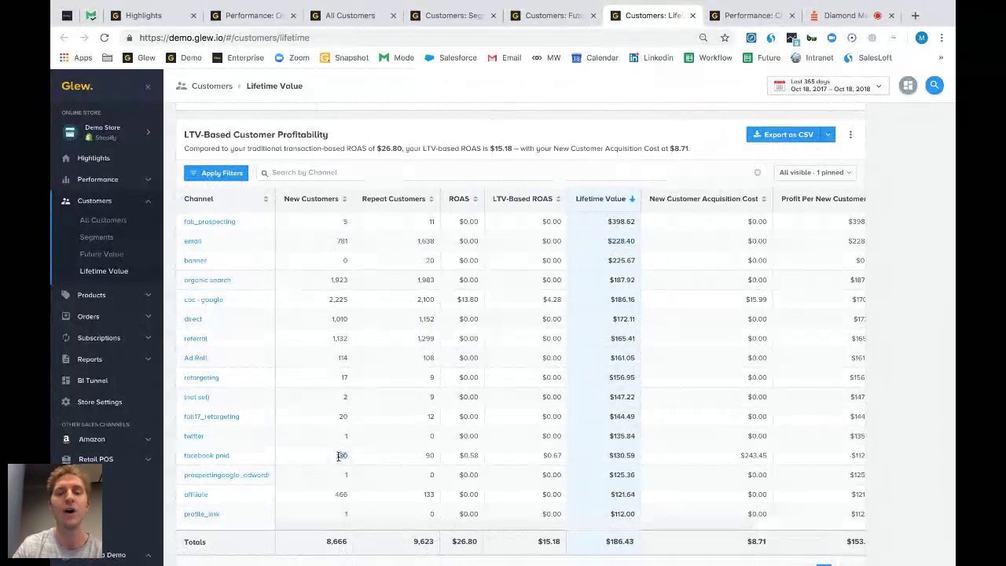
pyautogui.moveTo(607, 456); pyautogui.dragTo(637, 459)
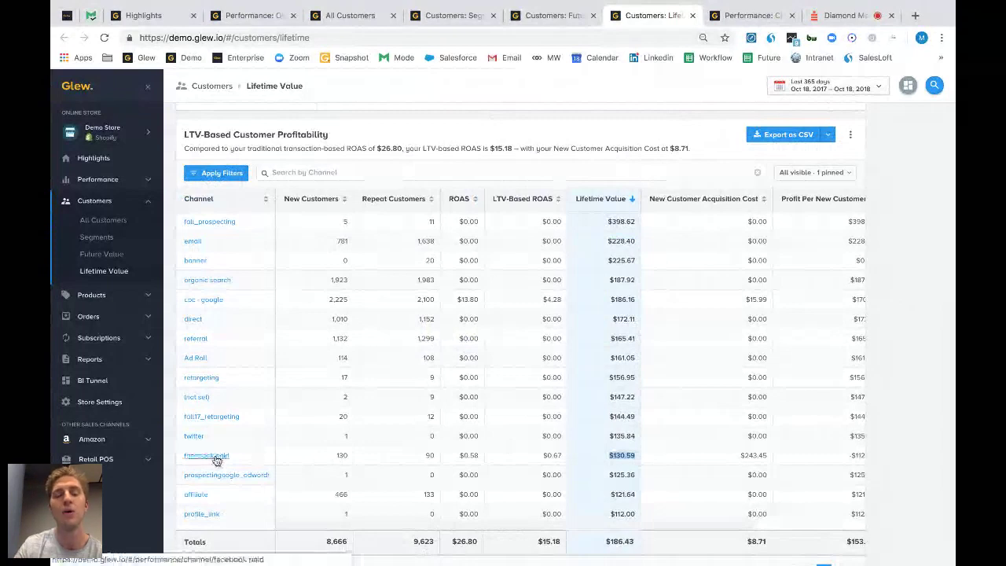
pyautogui.click(165, 455)
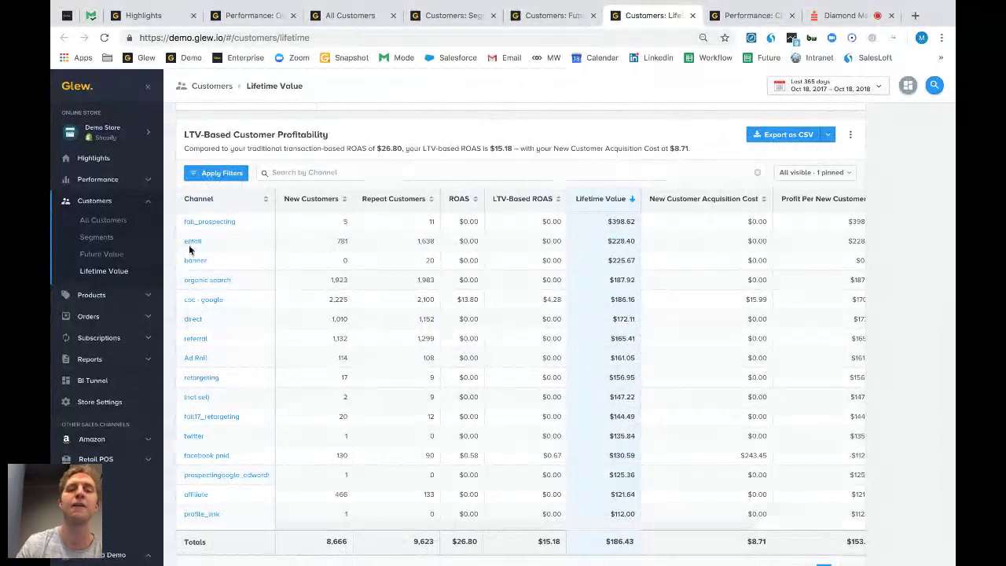
pyautogui.moveTo(334, 242); pyautogui.dragTo(350, 244)
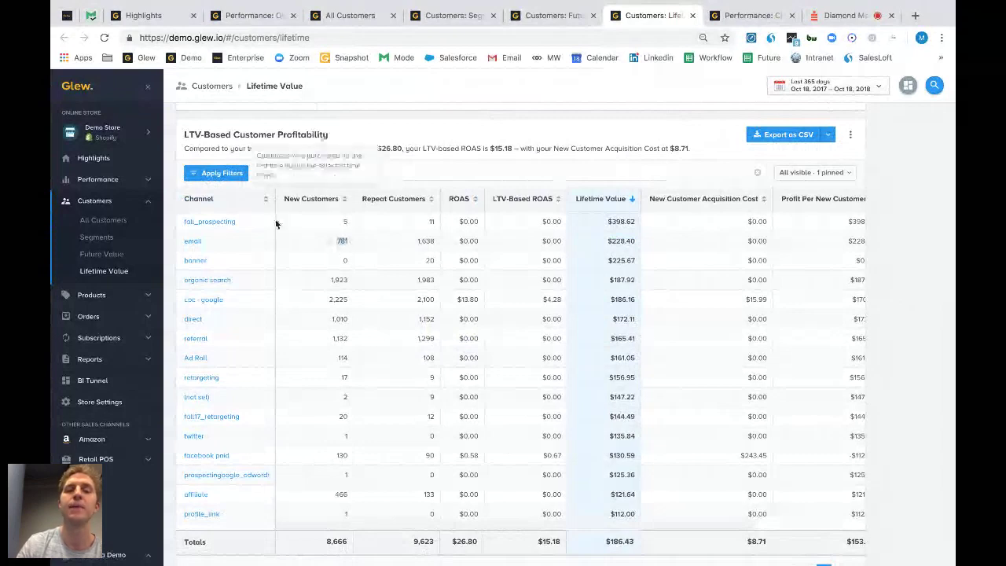
# - Review the email channel's new customers and lifetime value in the LTV-Based Customer Profitability table, along with the profit per new customer column
pyautogui.click(326, 249)
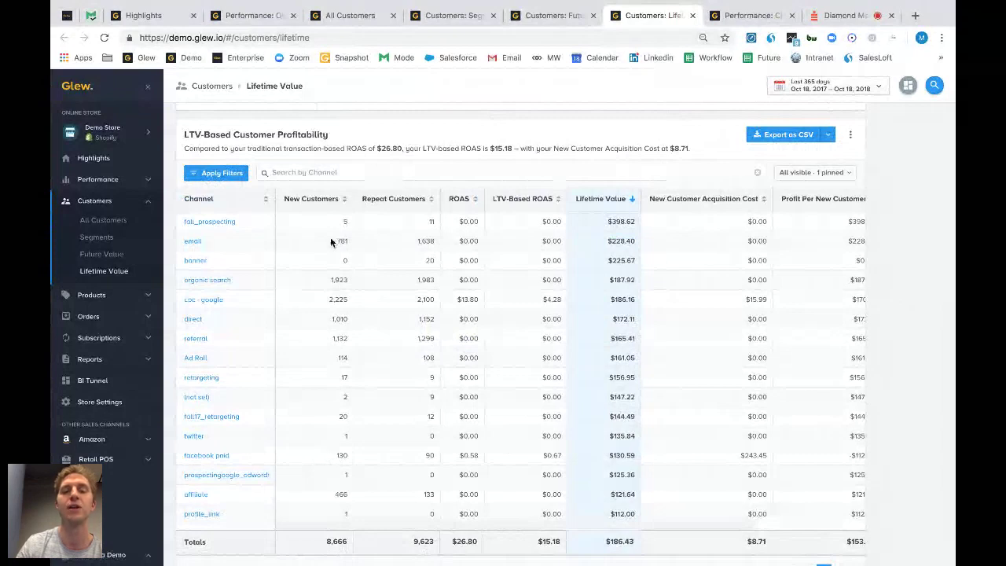
pyautogui.moveTo(330, 243); pyautogui.dragTo(348, 246)
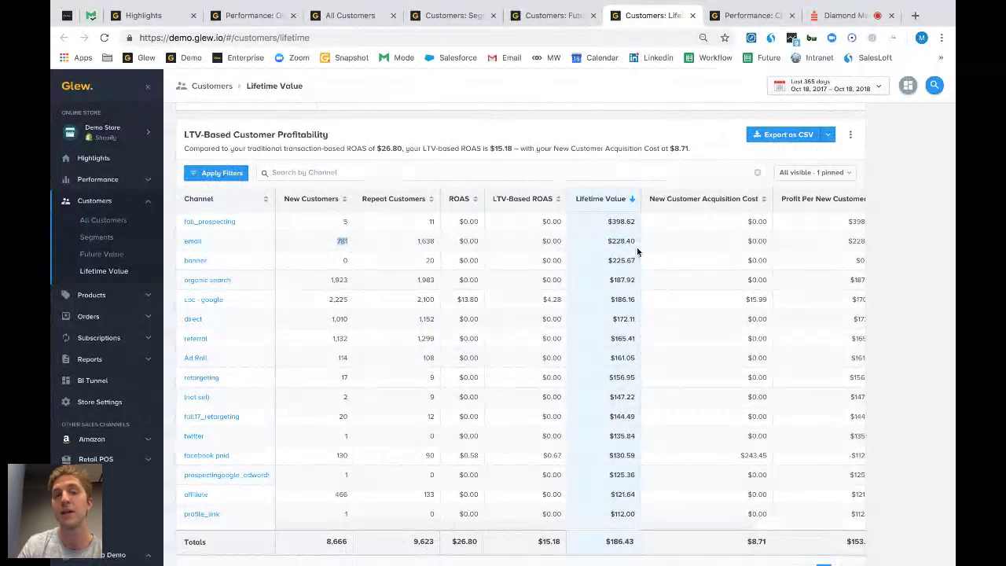
pyautogui.click(609, 240)
pyautogui.moveTo(609, 240); pyautogui.dragTo(636, 242)
pyautogui.click(657, 244)
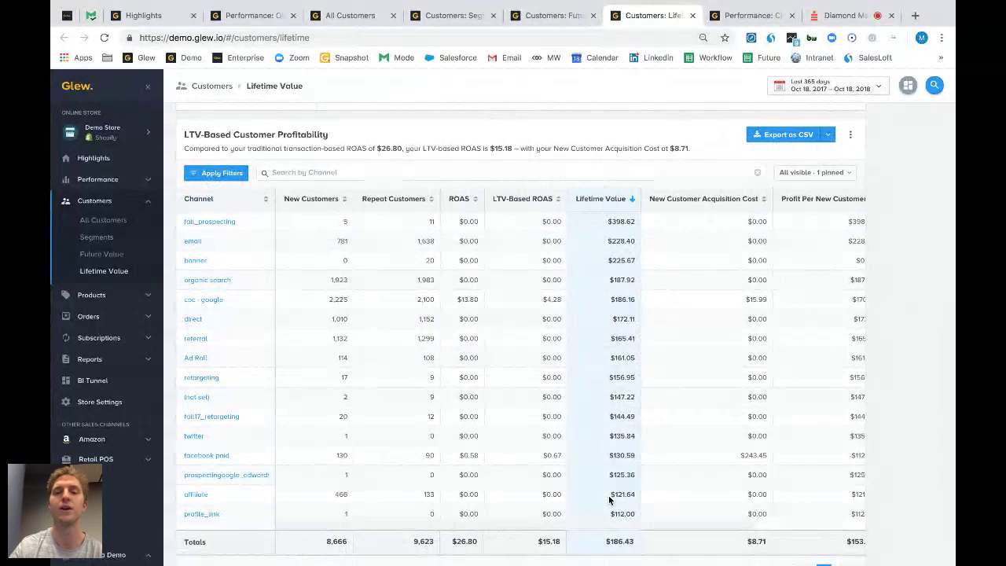
pyautogui.hscroll(2, 626, 206)
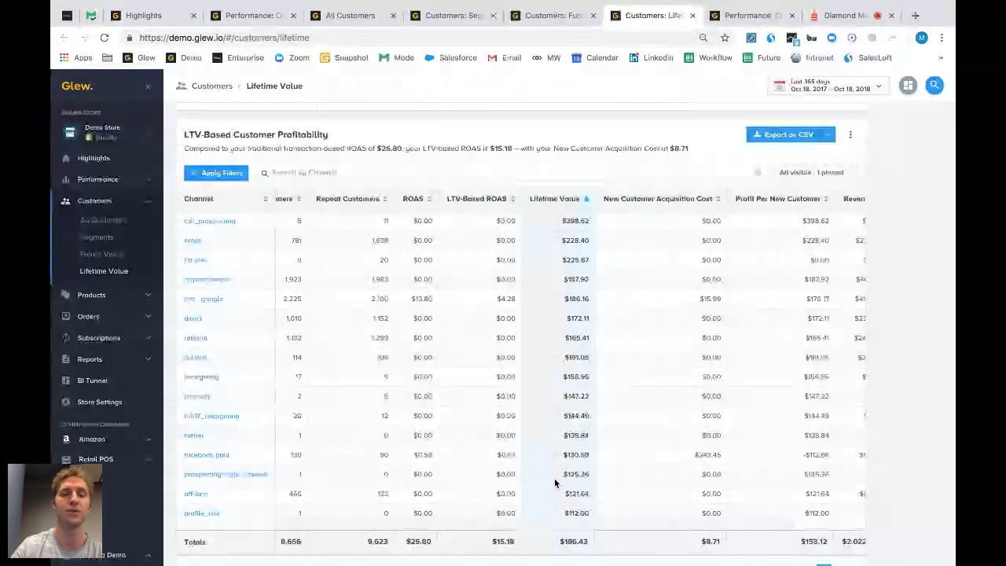
# - Examine the (not set) campaign's revenue, lifetime value, new customers and repeat customers in the Facebook Paid channel's Campaigns table
pyautogui.click(752, 17)
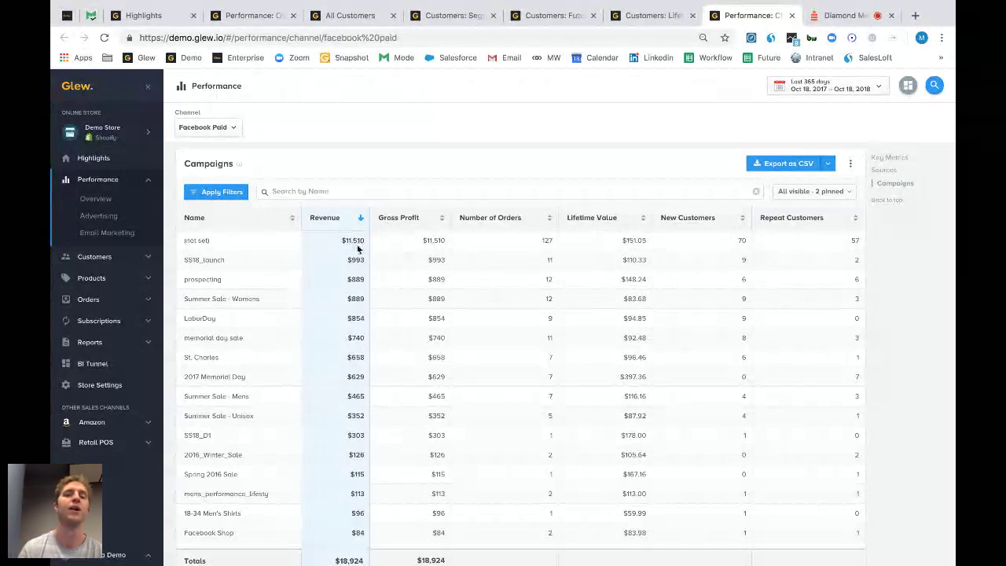
pyautogui.moveTo(334, 238); pyautogui.dragTo(366, 241)
pyautogui.moveTo(621, 239); pyautogui.dragTo(653, 244)
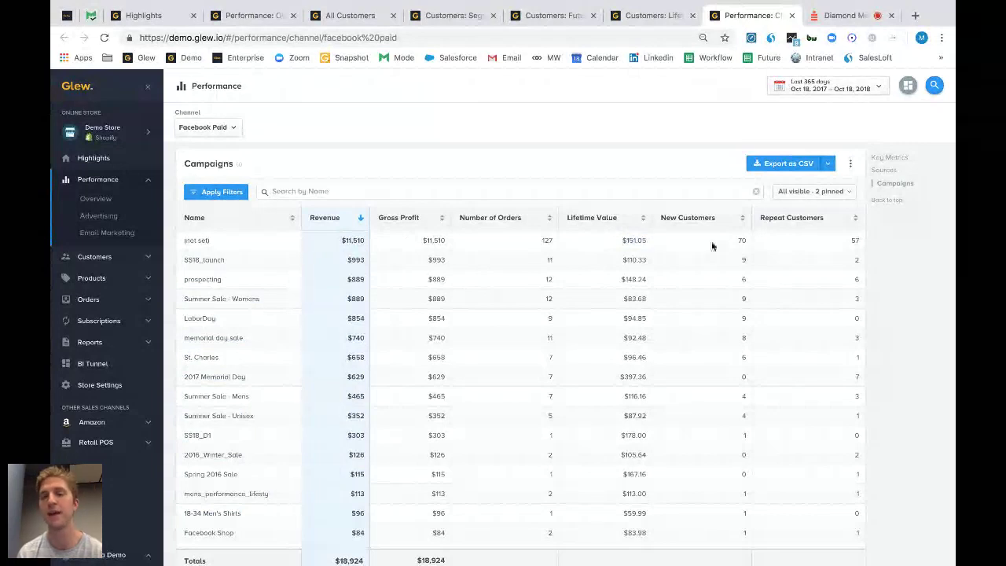
pyautogui.doubleClick(741, 241)
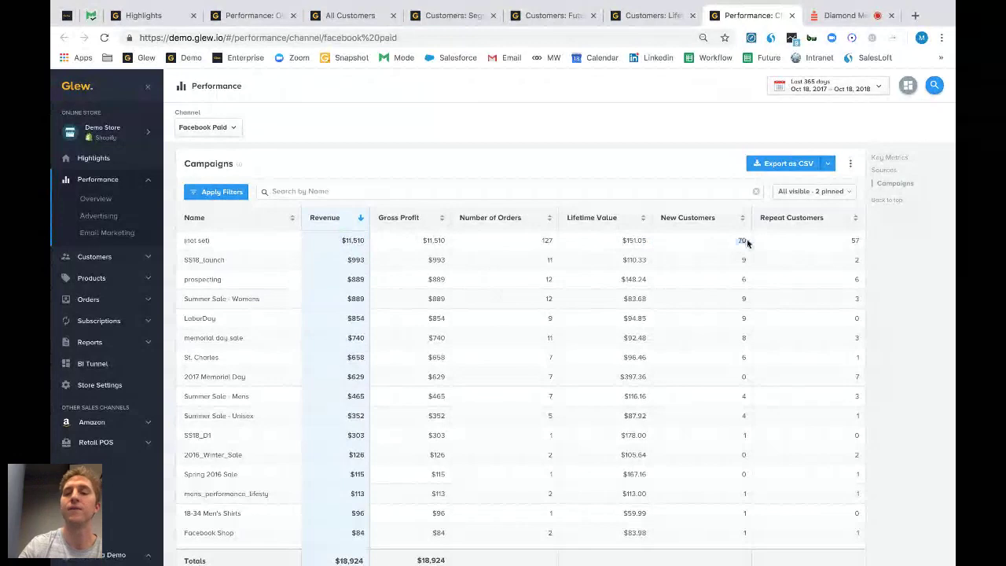
pyautogui.click(852, 246)
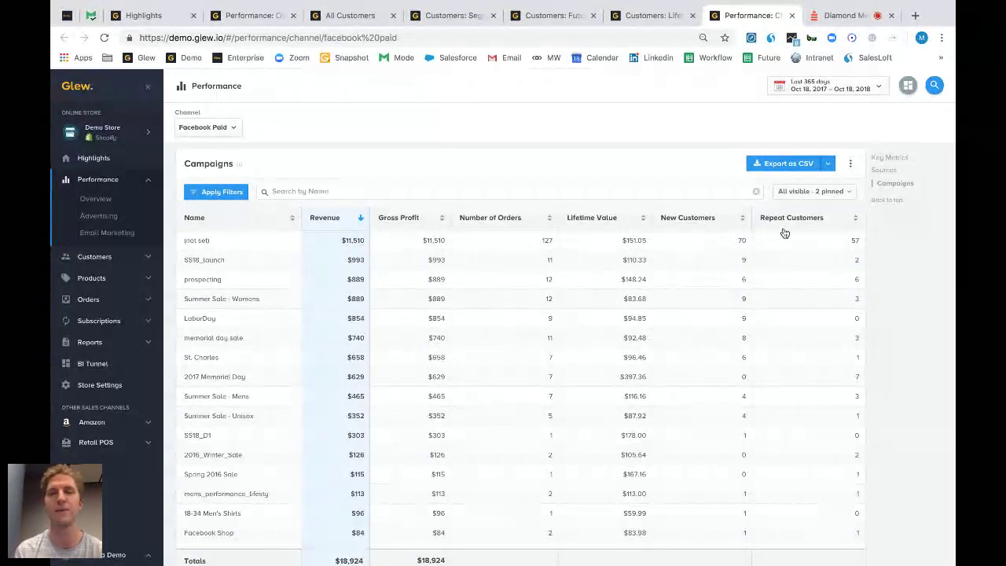
pyautogui.doubleClick(740, 241)
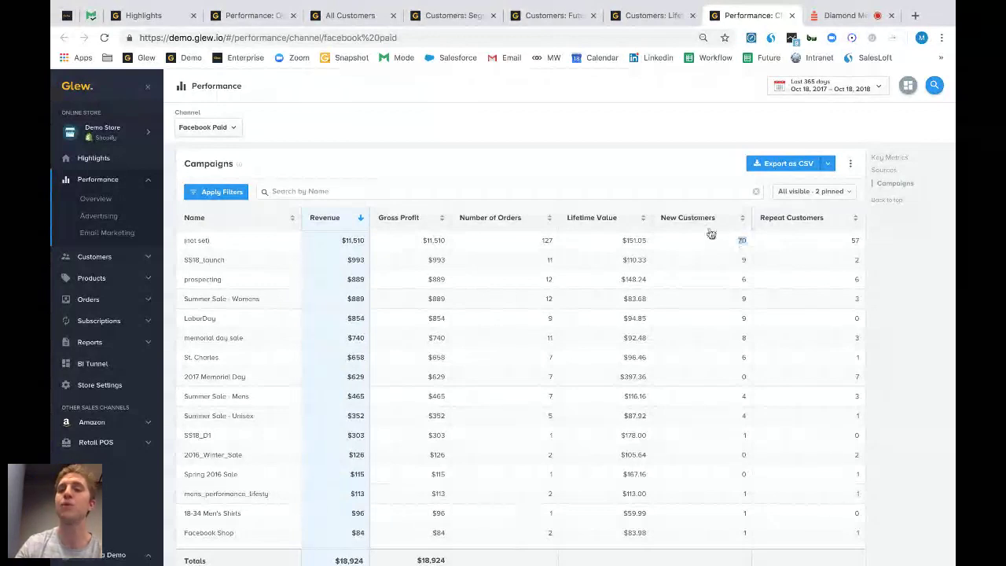
pyautogui.click(711, 233)
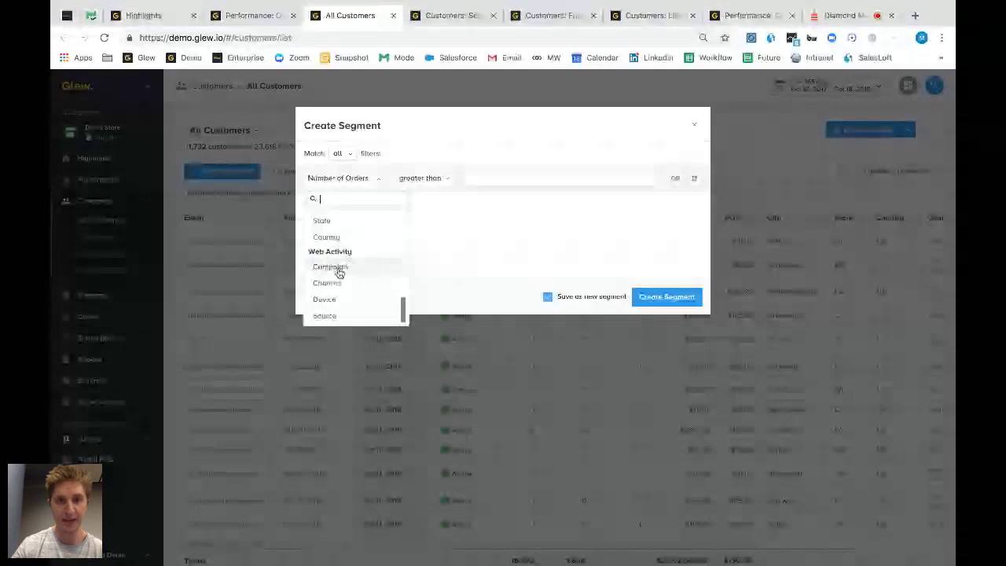
# - Set the new customer segment's filter to the web activity Campaign and open its value for entry
pyautogui.click(339, 268)
pyautogui.click(474, 182)
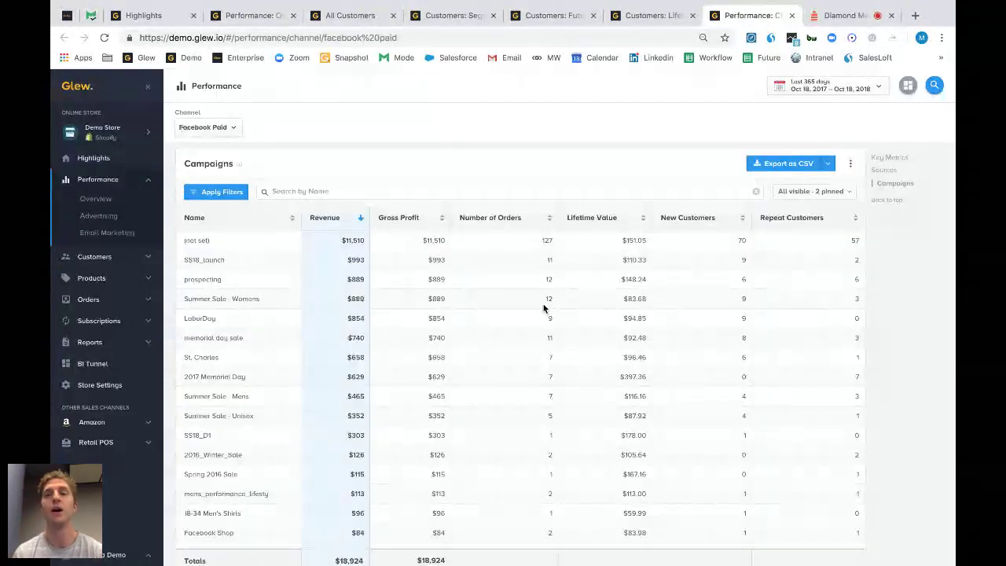
# - Switch to the Crowdcast webinar, check the audience questions and close the shared-screen video
pyautogui.click(841, 17)
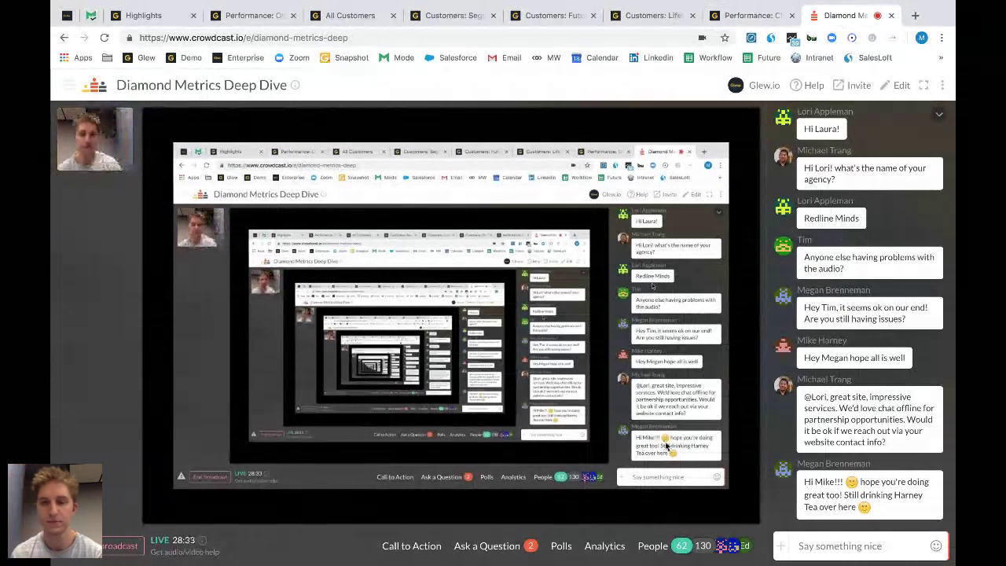
pyautogui.click(503, 547)
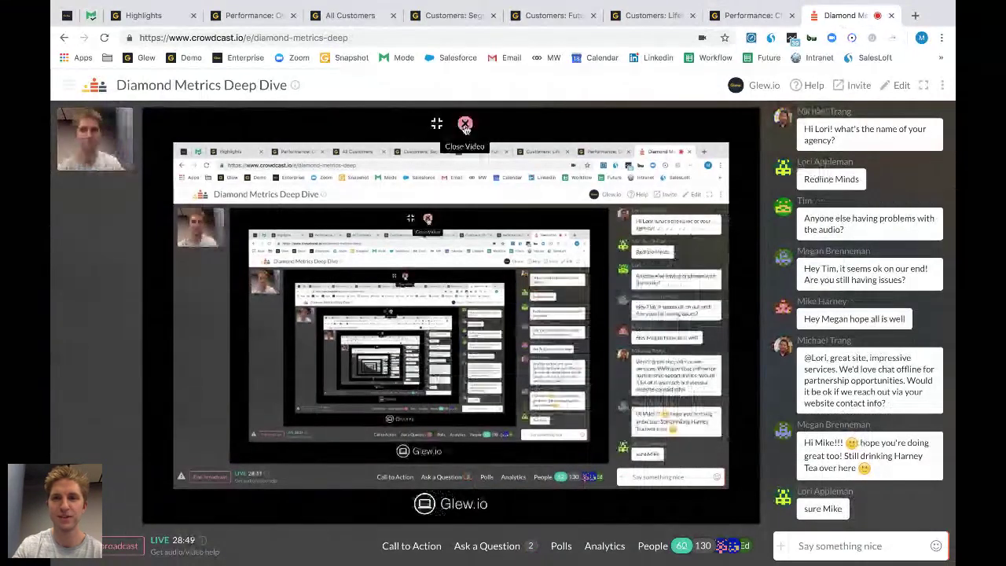
pyautogui.click(464, 126)
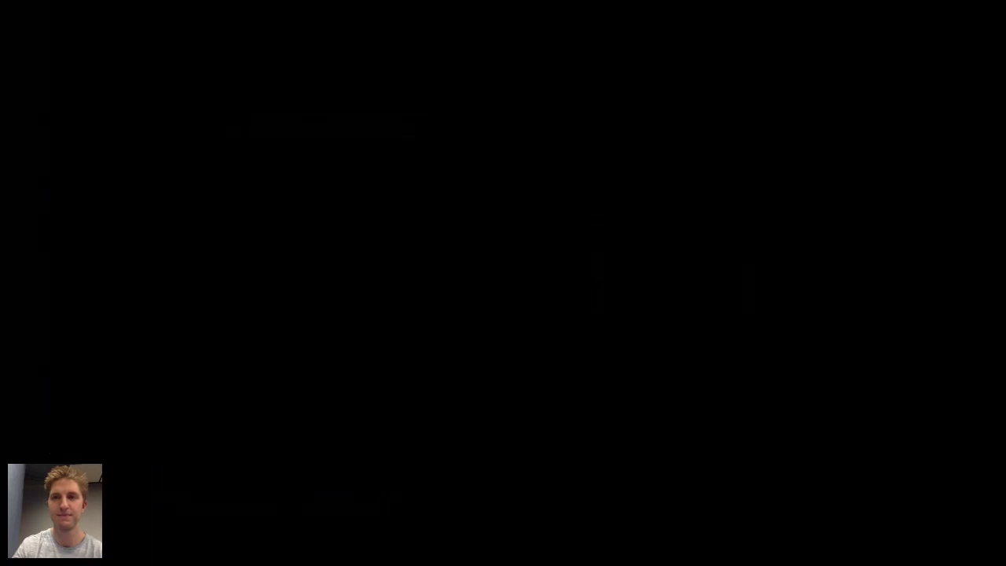
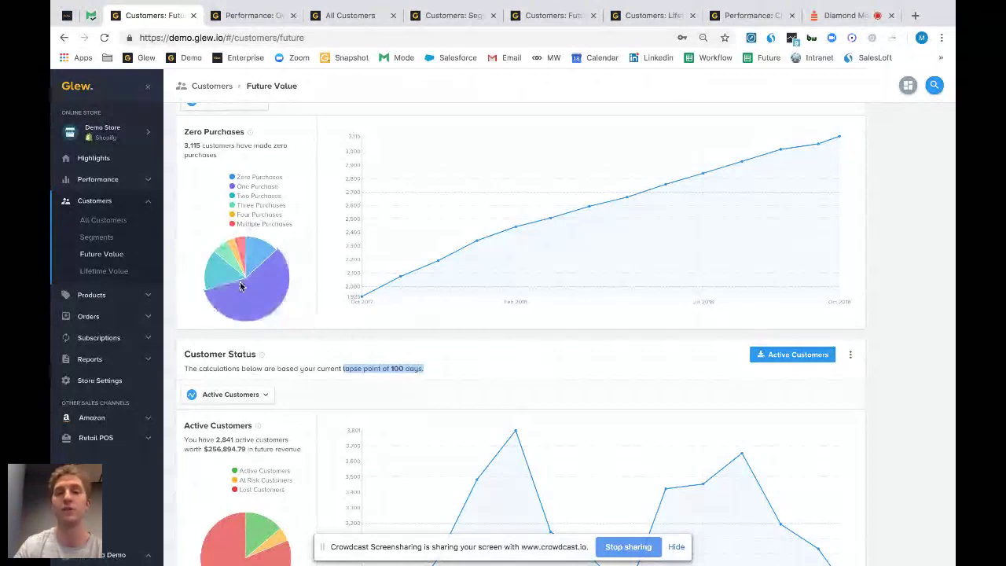
# - Open the second customer's profile from Glew's All Customers list in a separate browser tab and view their timeline and status
pyautogui.hotkey('ctrl', 'Tab')
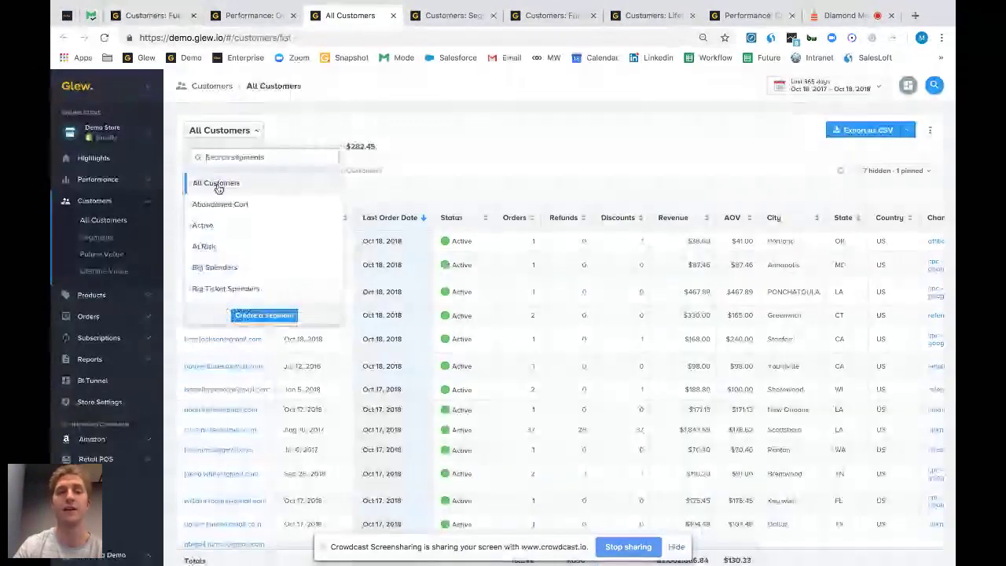
pyautogui.click(404, 139)
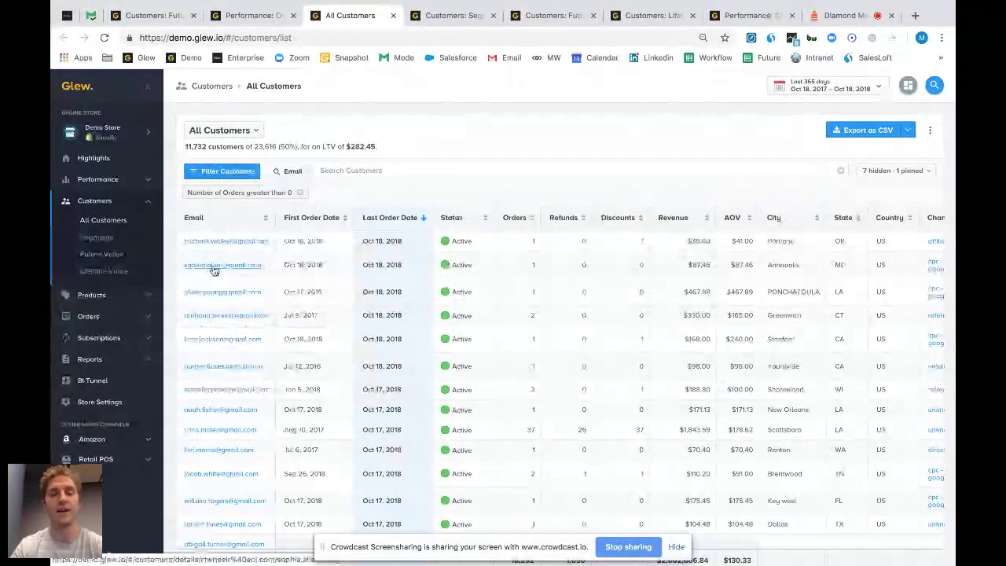
pyautogui.keyDown('super'); pyautogui.click(214, 270); pyautogui.keyUp('super')
pyautogui.click(410, 15)
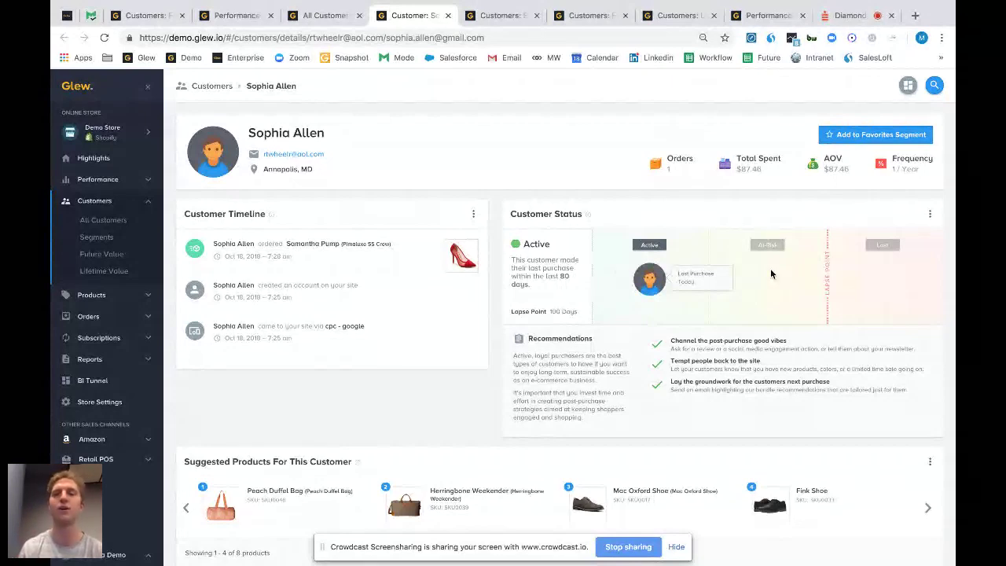
# - Read the ROAS question in the Crowdcast chat, return to Glew's Lifetime Value report and hide the screen-sharing notice
pyautogui.click(847, 16)
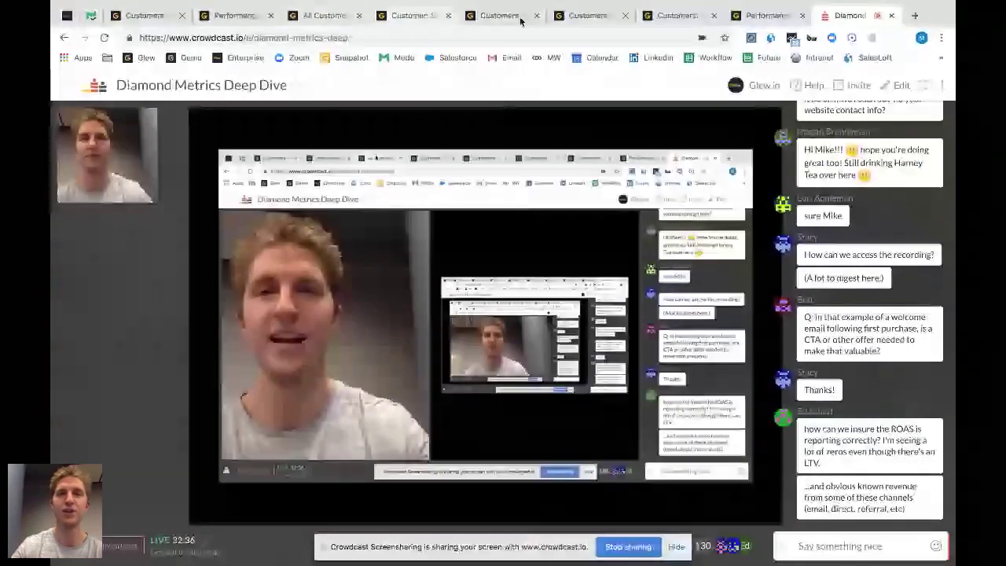
pyautogui.click(588, 15)
pyautogui.click(676, 15)
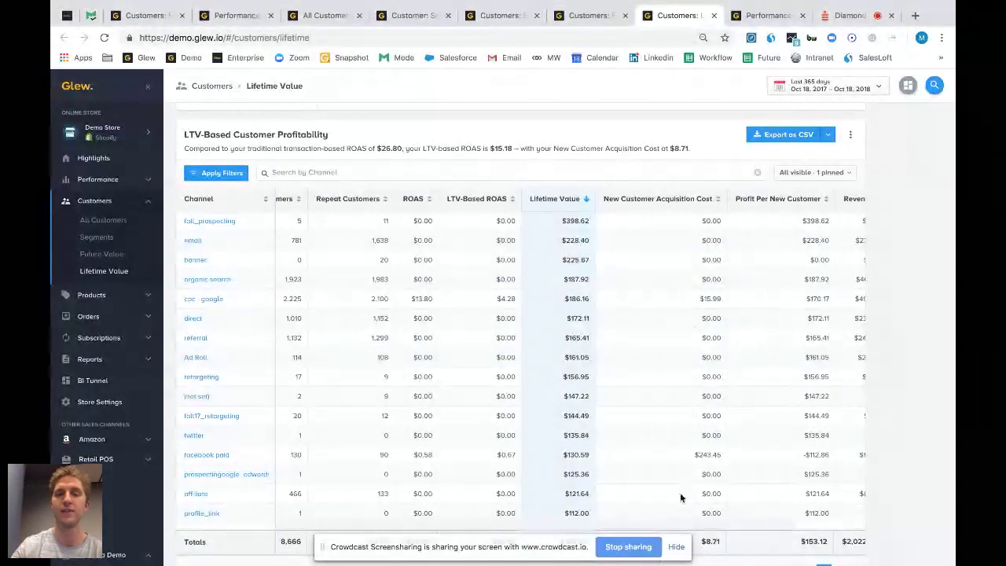
pyautogui.click(678, 548)
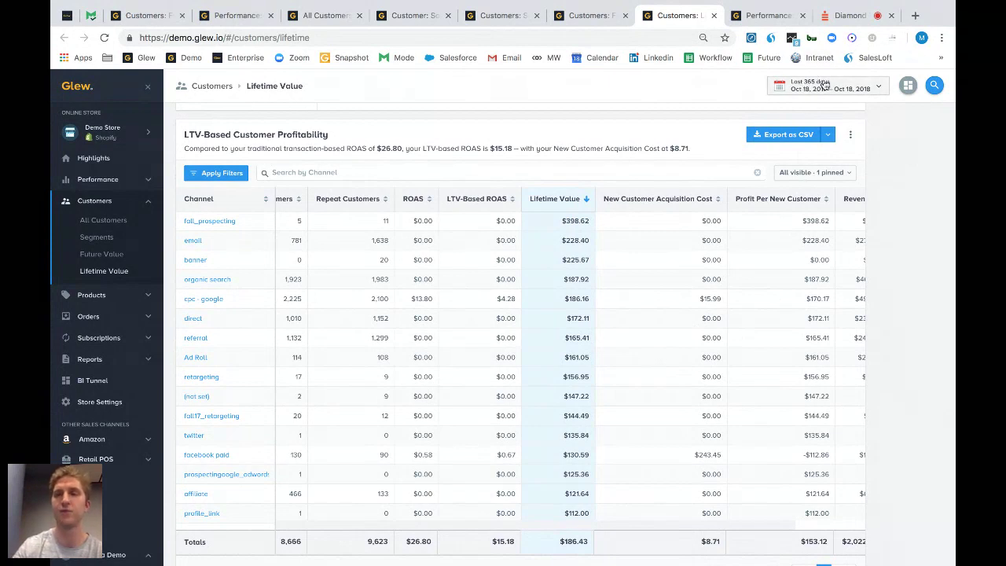
# - Compare revenue, ad spend and ROAS across channels such as facebook paid and instagram in the LTV-Based Customer Profitability table
pyautogui.hscroll(3, 760, 290)
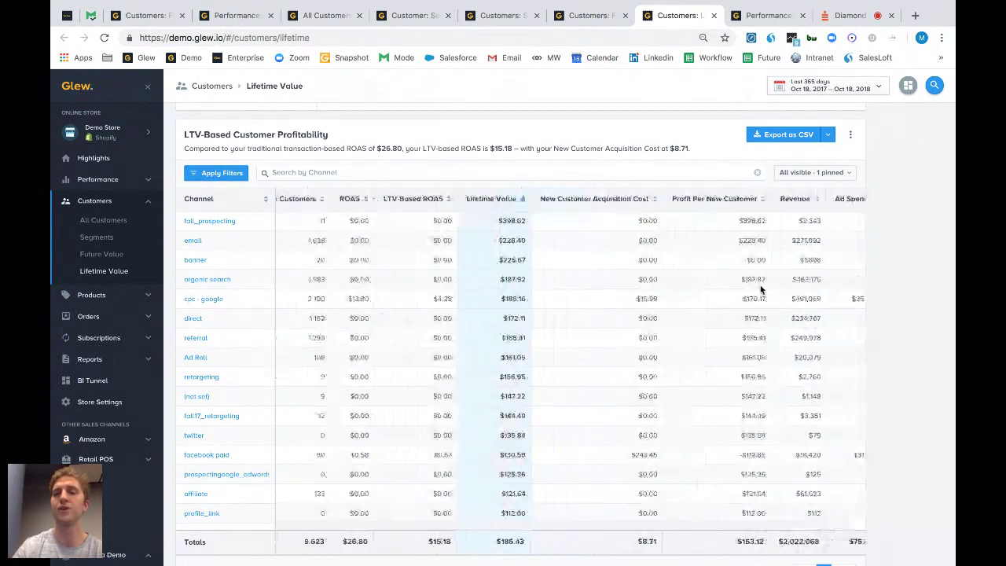
pyautogui.moveTo(837, 202)
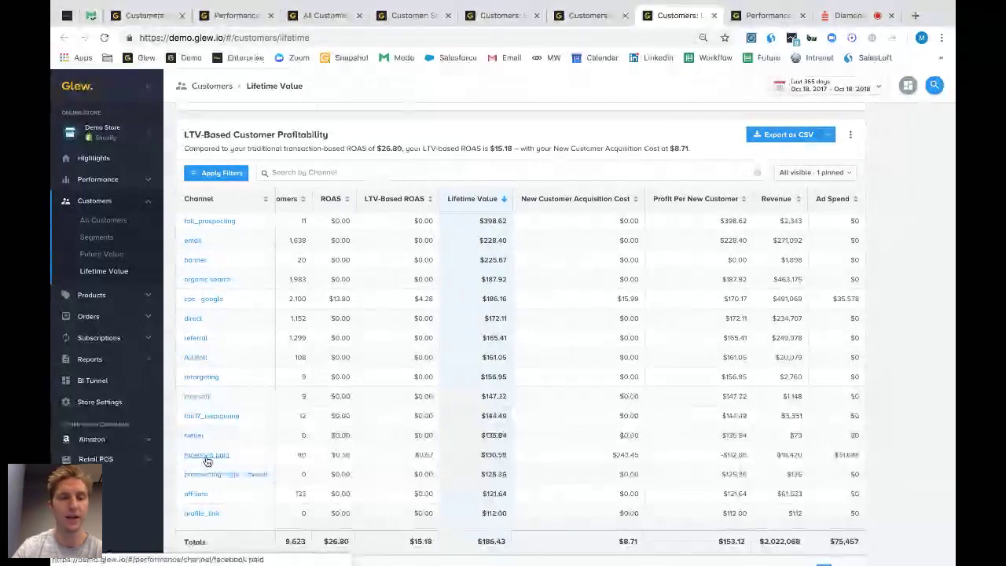
pyautogui.hscroll(-2, 207, 460)
pyautogui.scroll(-3, 207, 460)
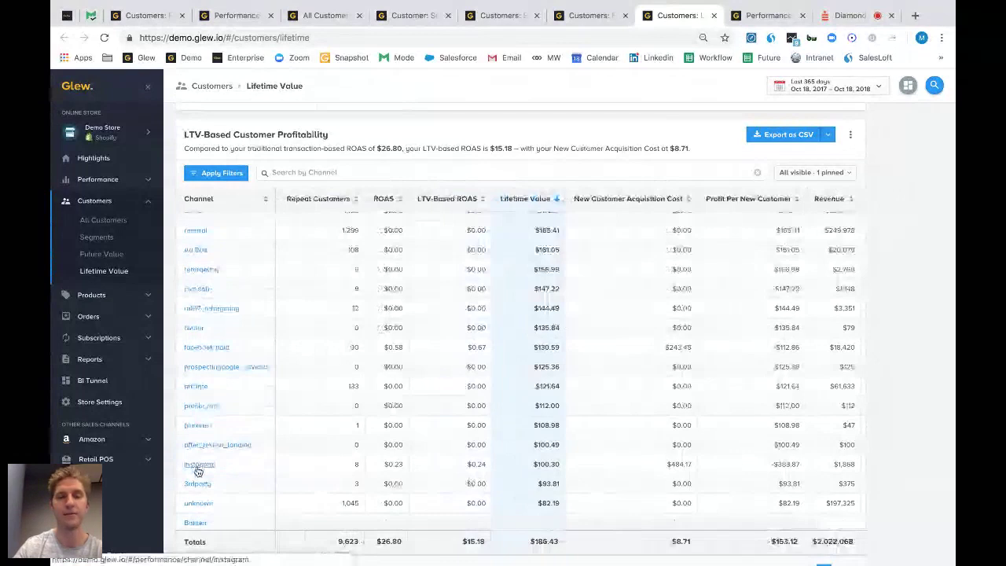
pyautogui.scroll(3, 197, 470)
pyautogui.hscroll(-2, 197, 470)
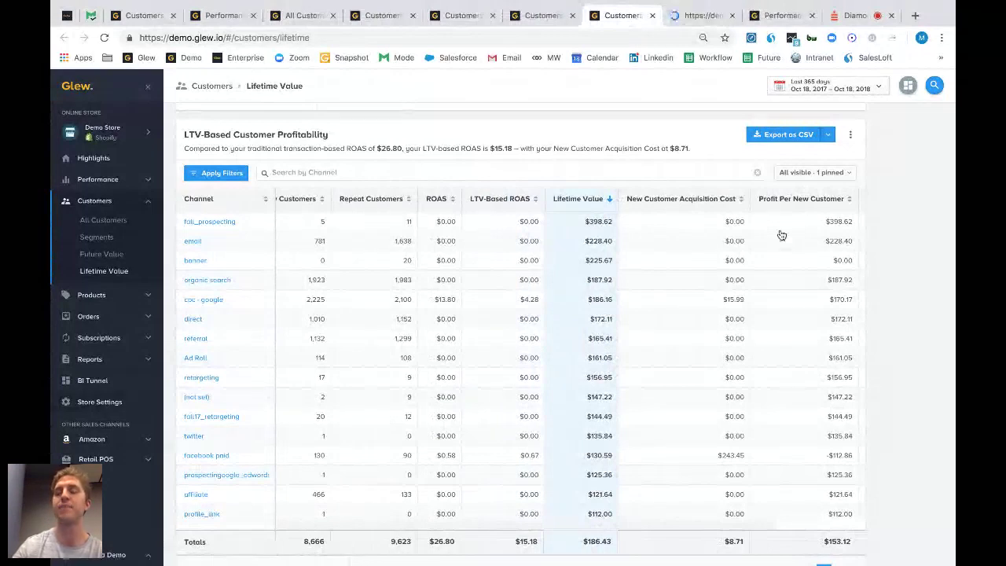
pyautogui.hscroll(3, 782, 235)
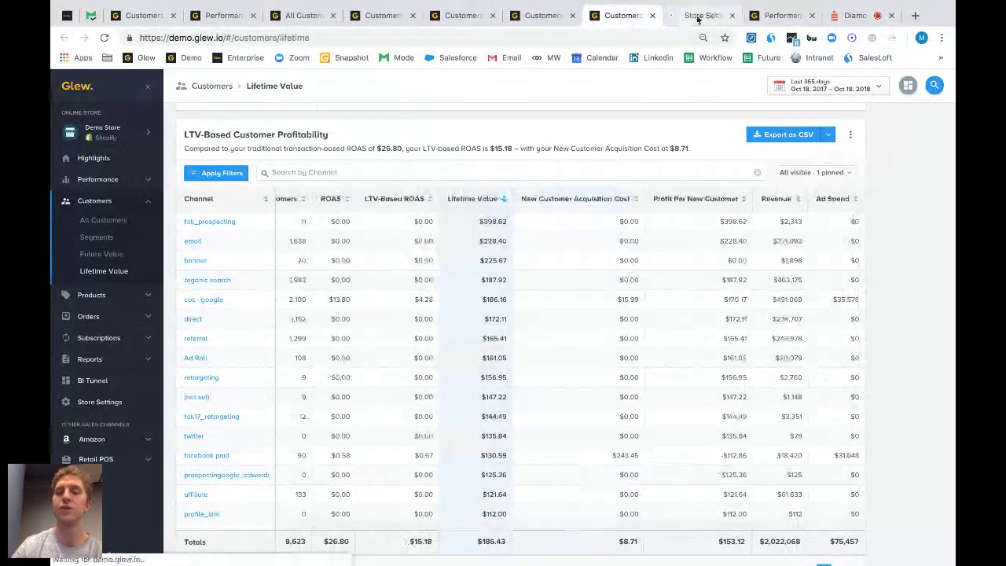
# - Check the advertising platform connections in Store Settings, and read the ROAS definition in the Lifetime Value report's profitability table
pyautogui.click(698, 16)
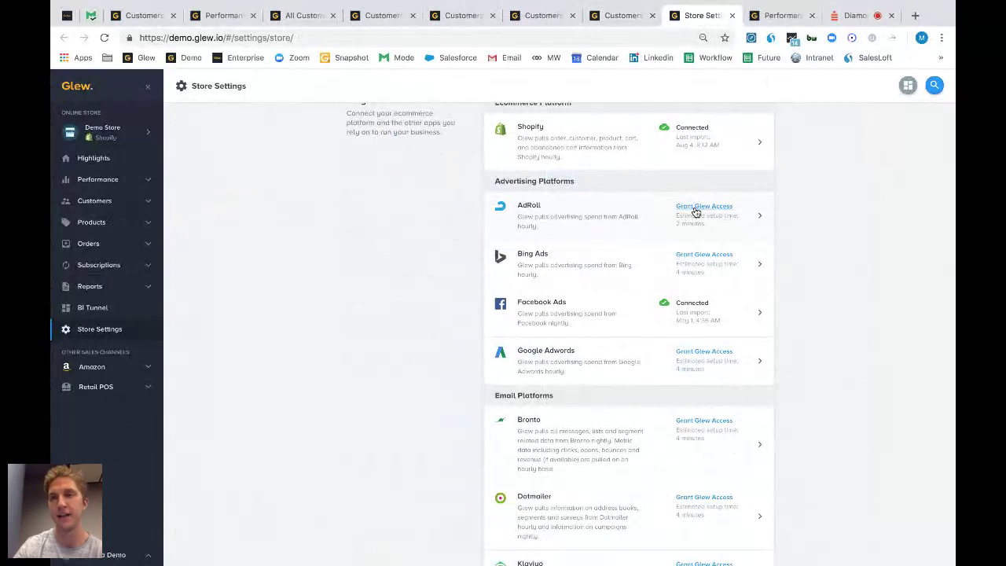
pyautogui.click(623, 15)
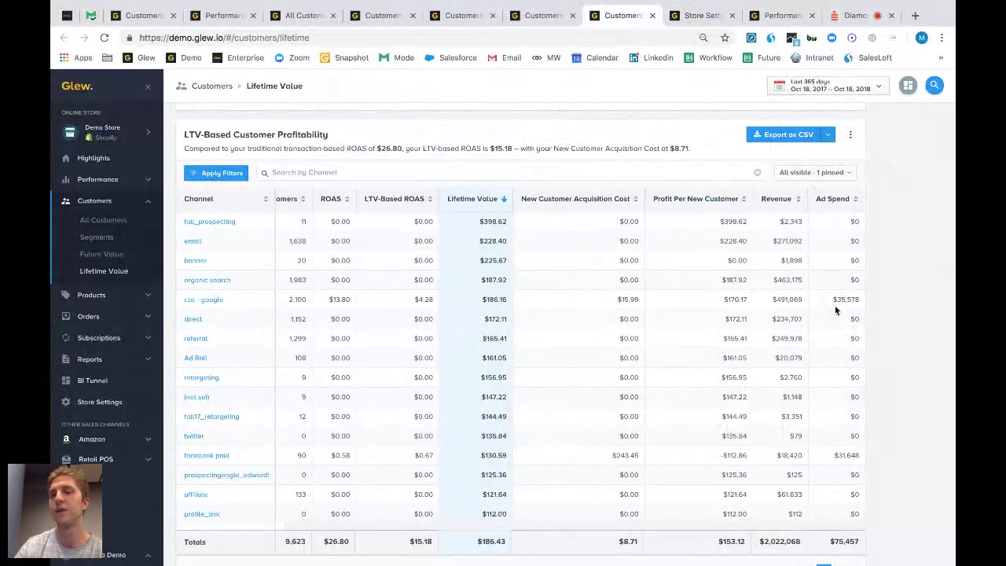
pyautogui.hscroll(-2, 582, 299)
pyautogui.moveTo(416, 202)
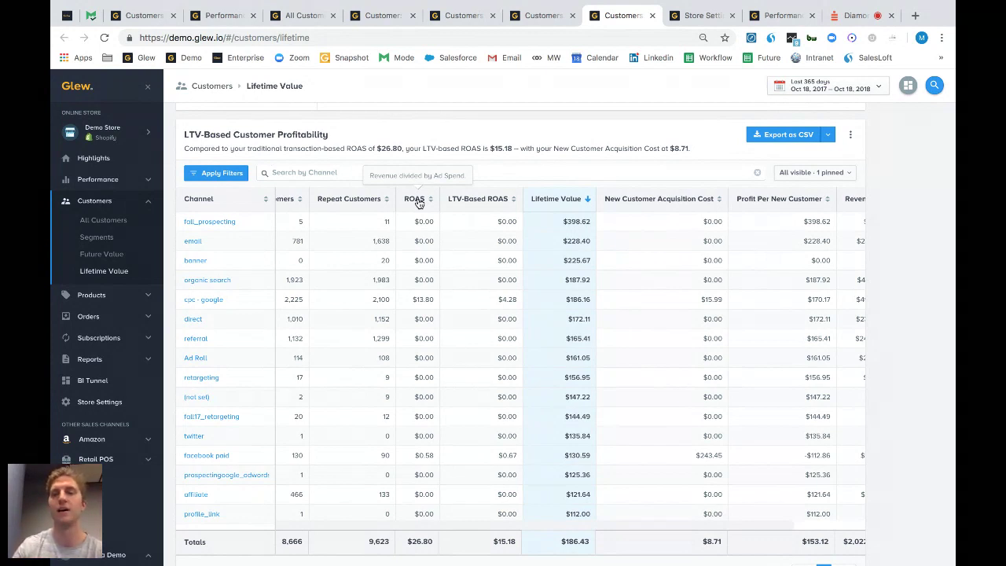
# - Check the Crowdcast chat for messages and return to the new and repeat customer columns of Glew's Lifetime Value report
pyautogui.click(854, 18)
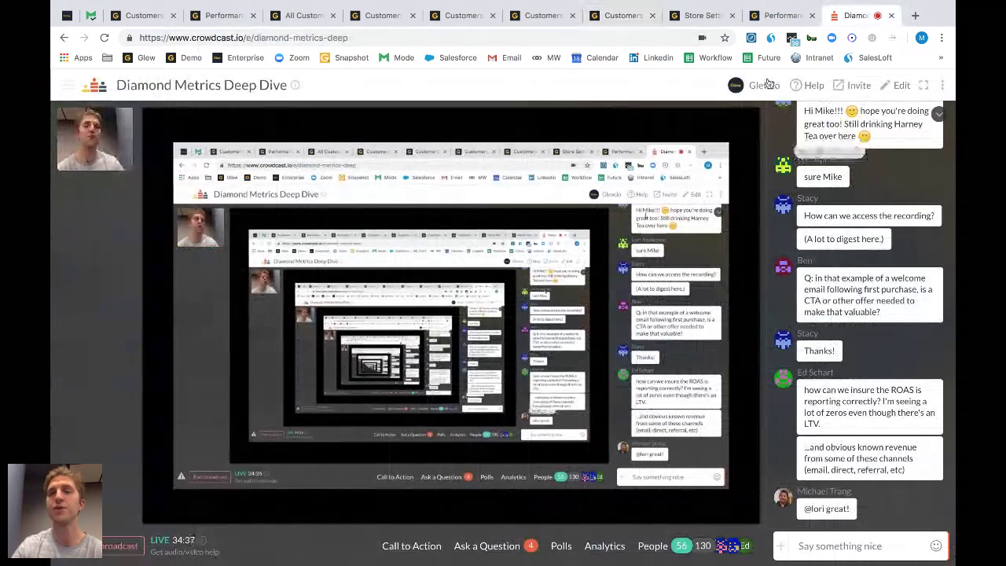
pyautogui.click(629, 16)
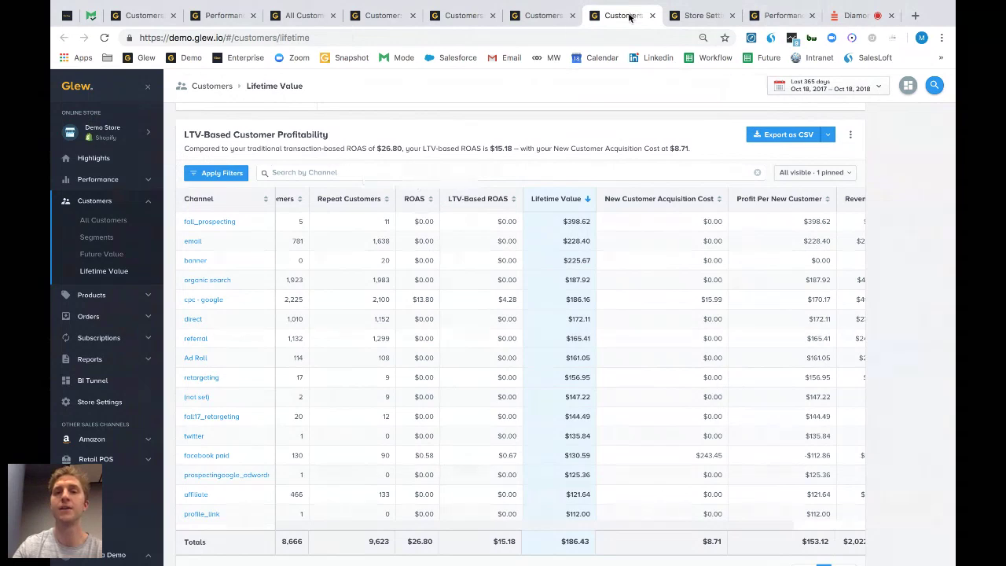
pyautogui.hscroll(-2, 349, 274)
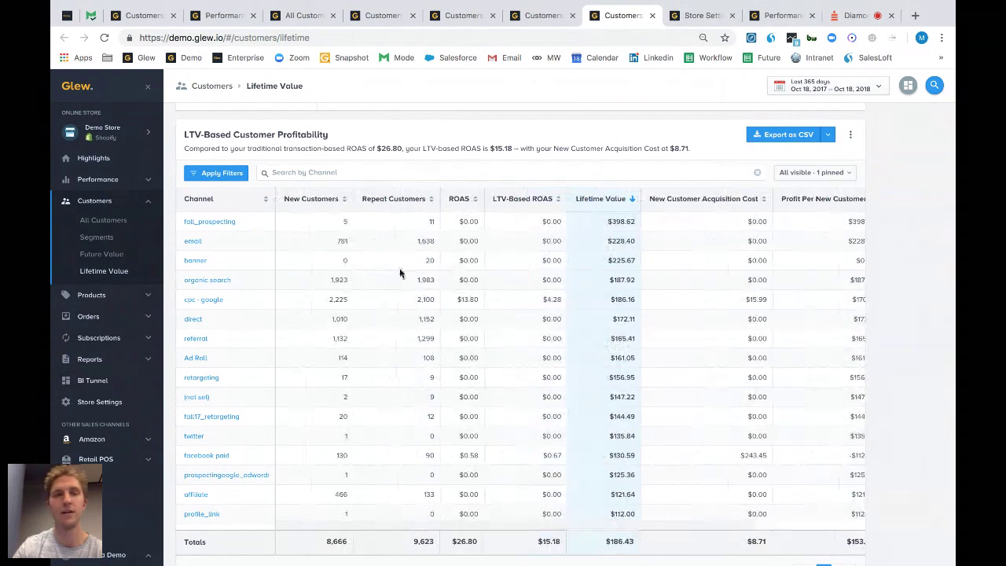
# - Examine the cpc - google channel's revenue in the Performance overview's Net Profit By Channel table, and switch back to the Crowdcast webinar
pyautogui.click(98, 179)
pyautogui.click(98, 198)
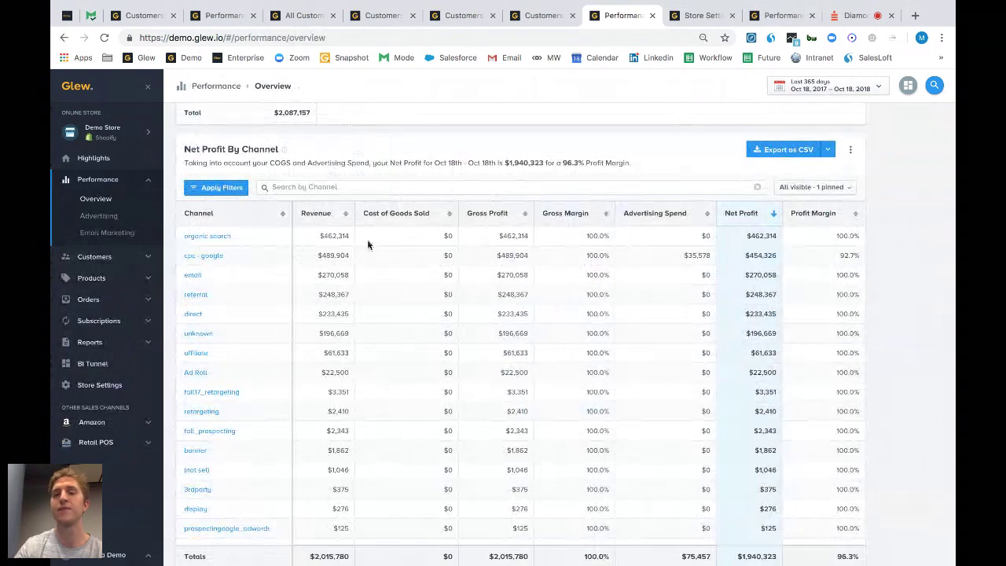
pyautogui.moveTo(319, 256); pyautogui.dragTo(342, 256)
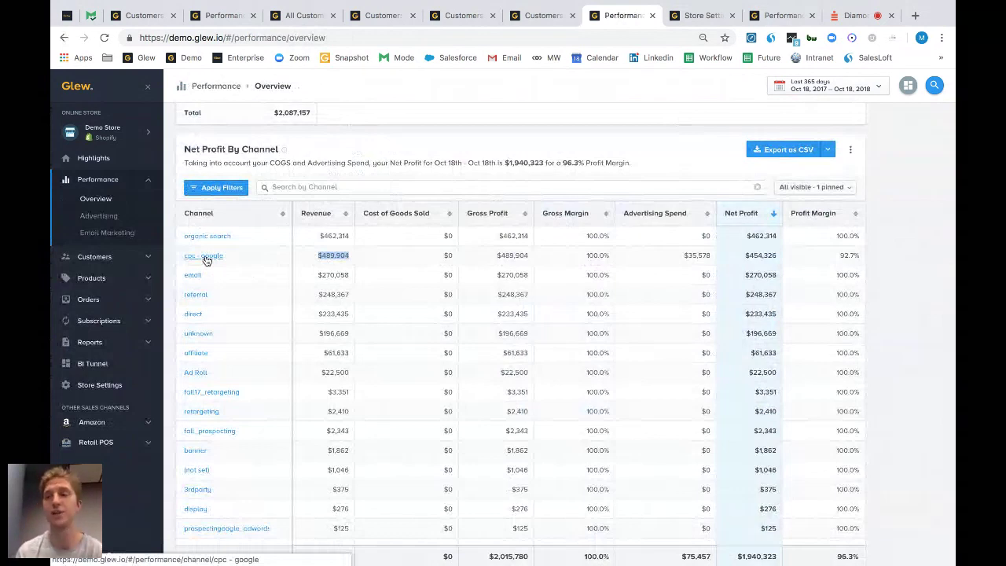
pyautogui.press('super+9')
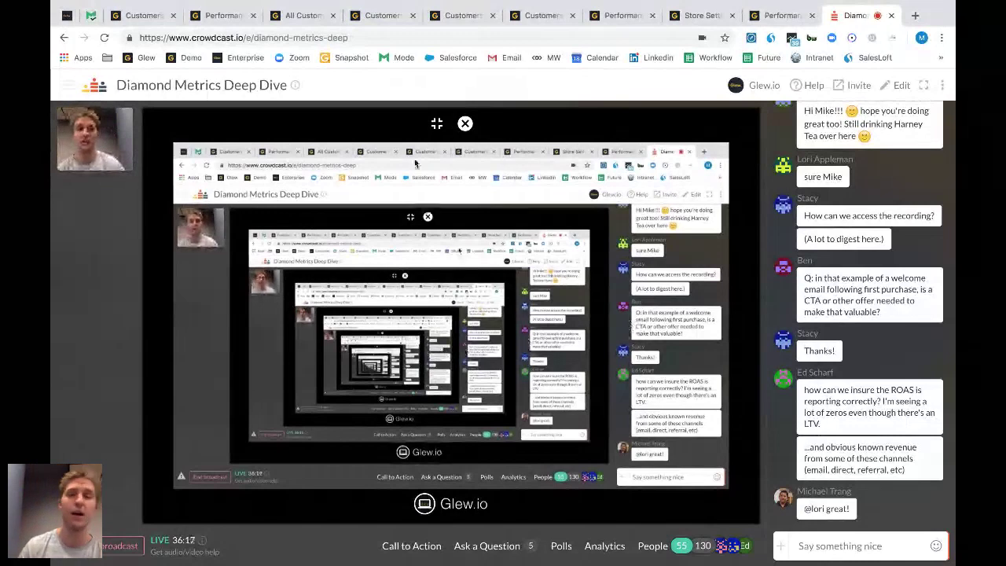
# - Return to Glew from the Crowdcast webinar, look over the Facebook Ads campaign report, and open the list of all customers
pyautogui.click(166, 21)
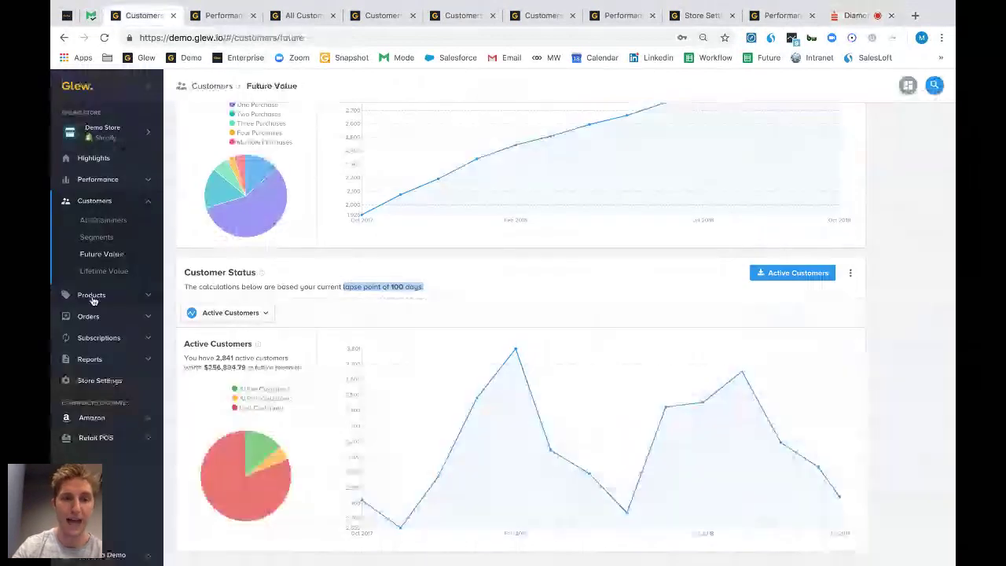
pyautogui.click(88, 316)
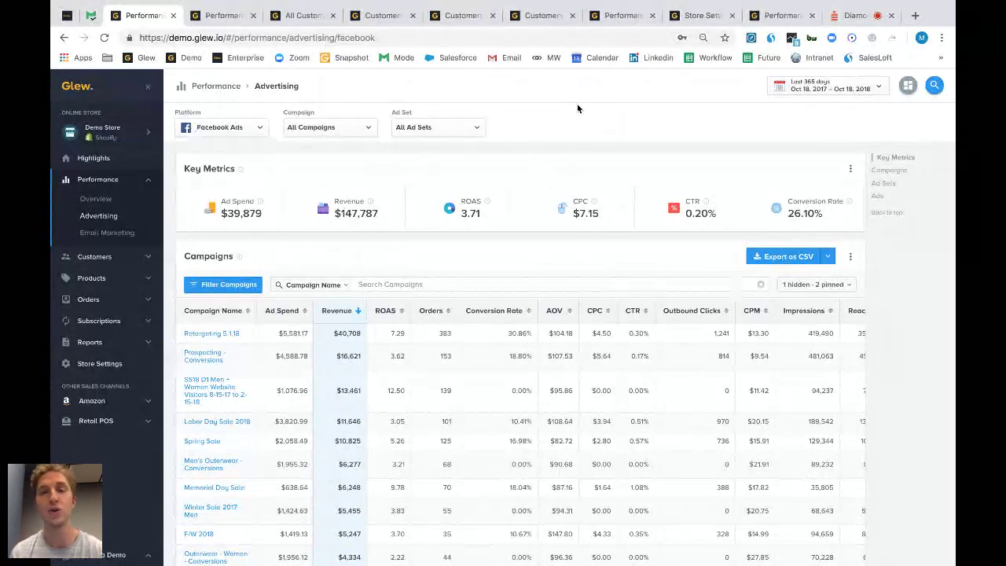
pyautogui.click(121, 262)
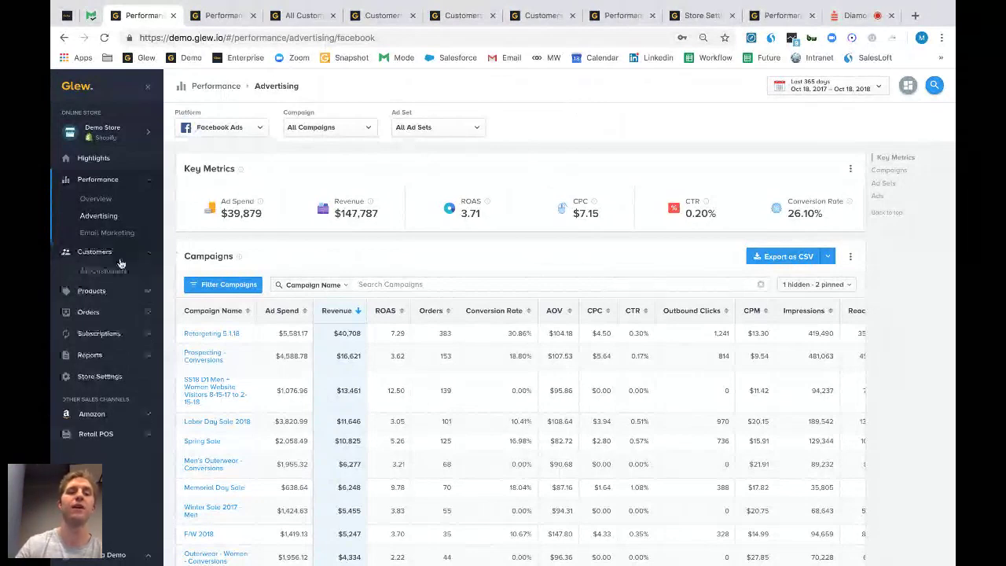
pyautogui.click(103, 222)
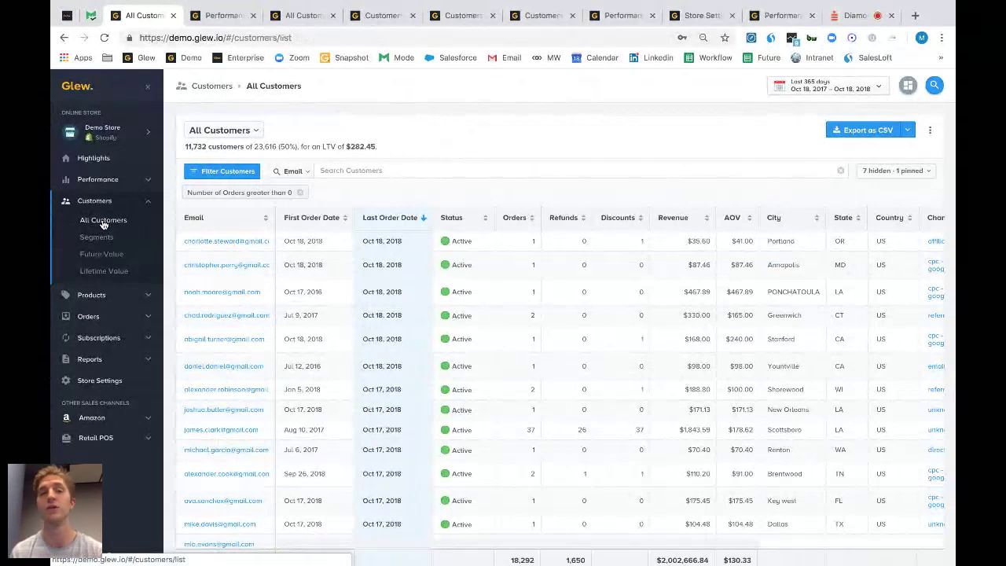
# - Set the report date range to the custom period Nov 1, 2017 – Dec 31, 2017 and view the All Products list
pyautogui.click(827, 85)
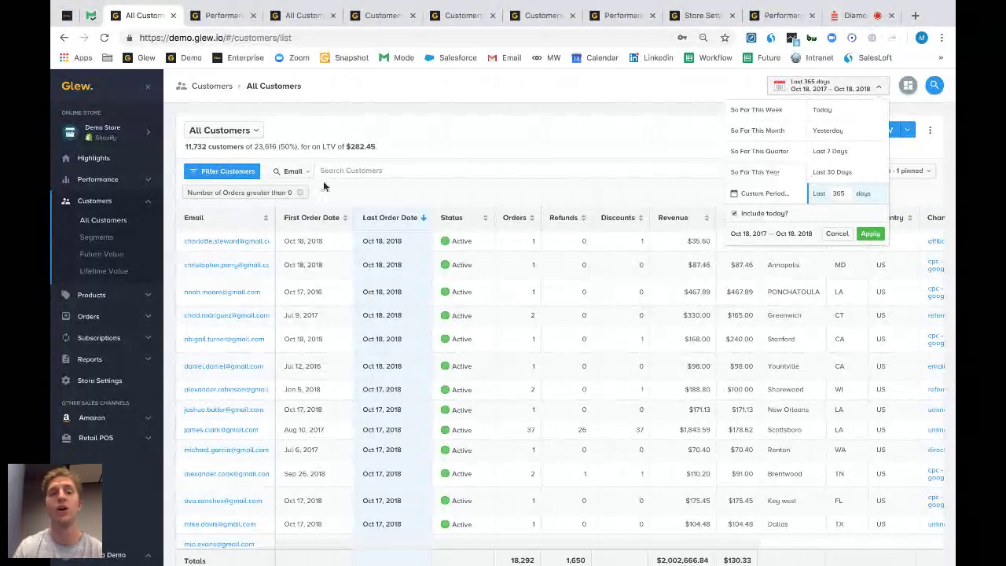
pyautogui.click(106, 295)
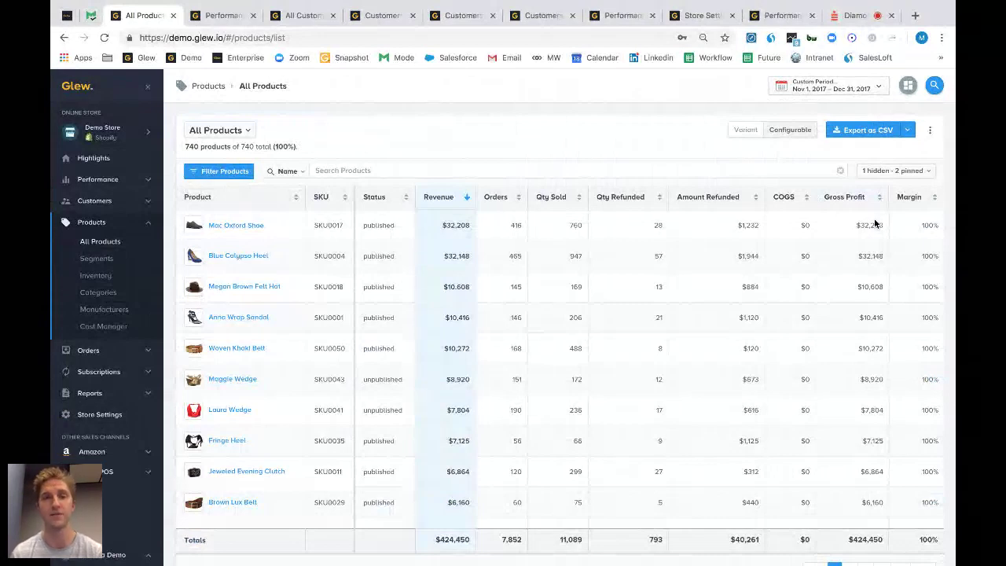
# - Compare the Performance overview's revenue and net profit by channel with the Facebook Ads campaigns in the Advertising report for the Nov–Dec 2017 period
pyautogui.click(120, 181)
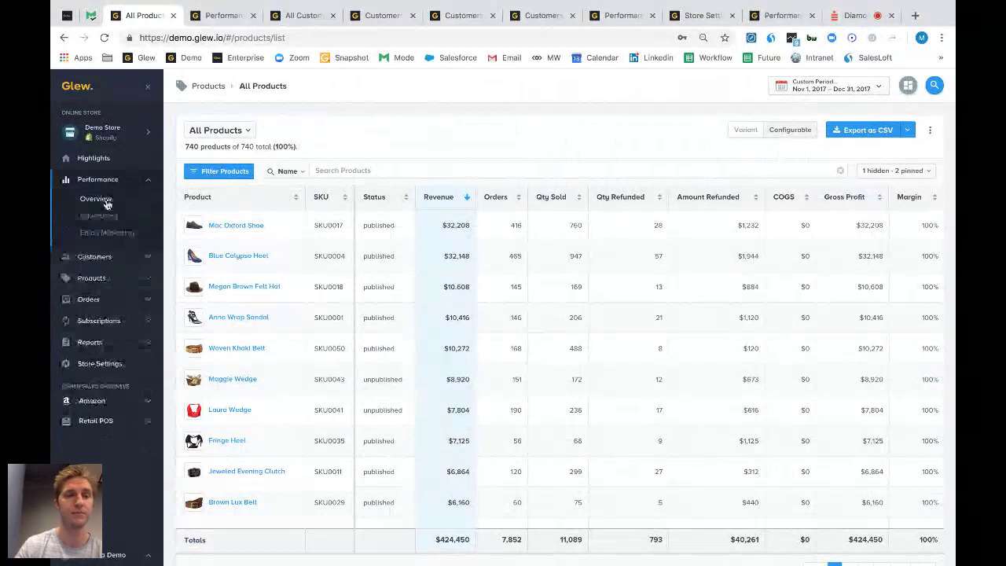
pyautogui.click(106, 201)
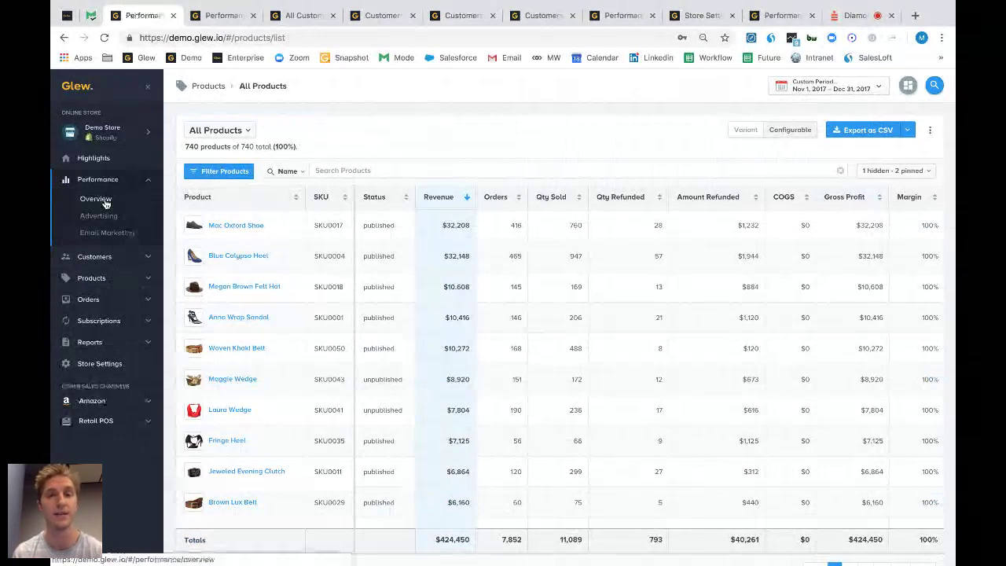
pyautogui.click(96, 199)
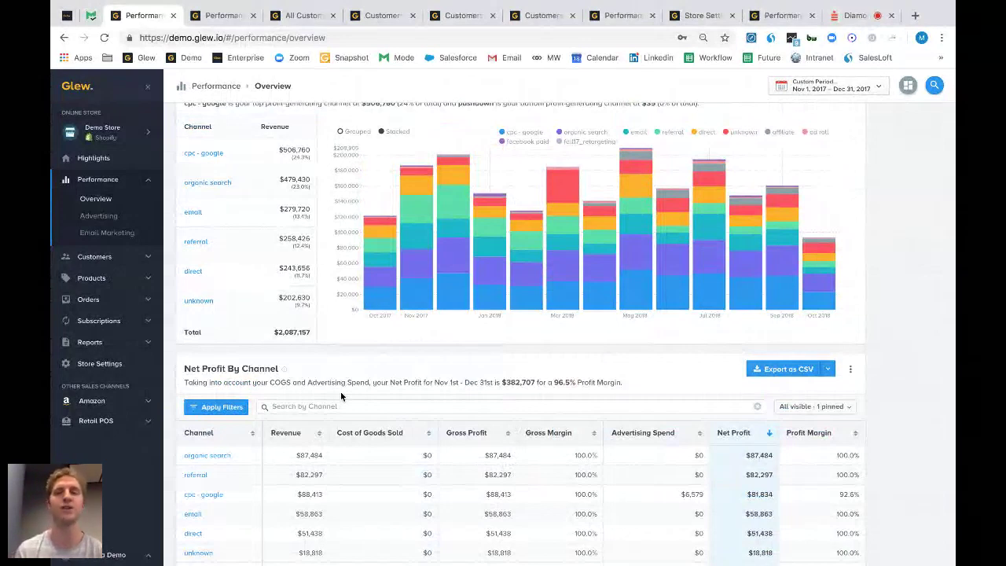
pyautogui.click(98, 216)
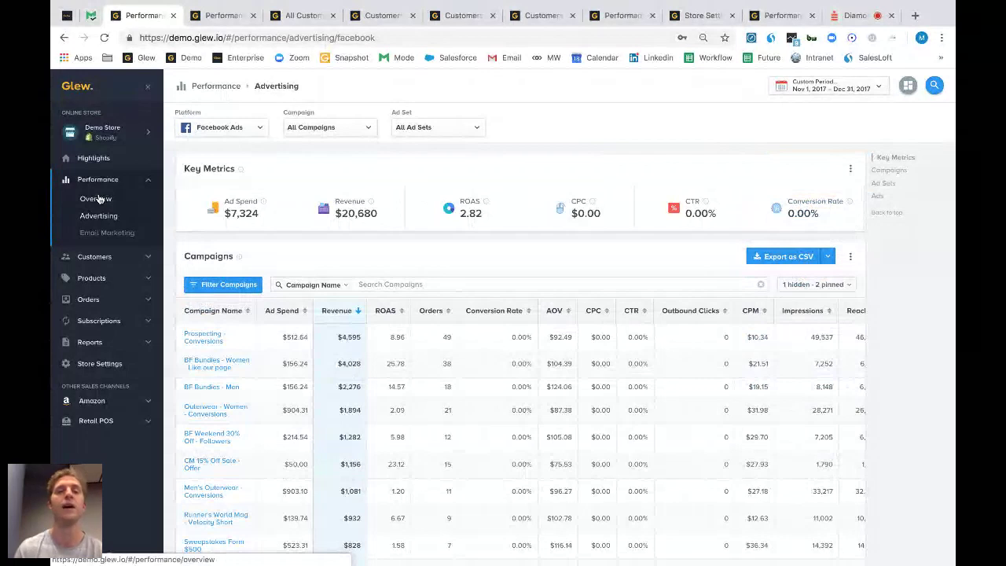
pyautogui.click(98, 199)
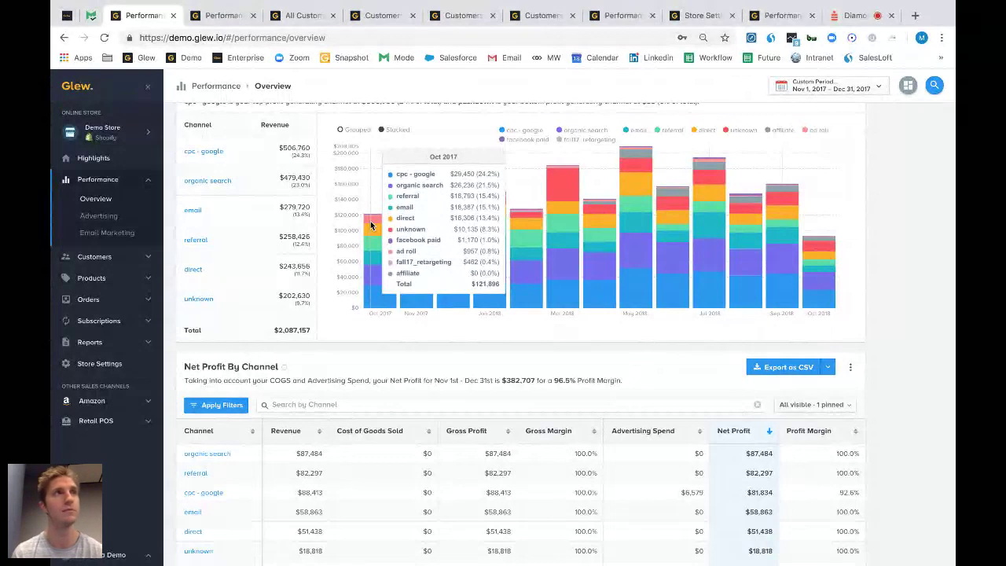
# - Open the list of all orders in the Orders reports
pyautogui.click(88, 300)
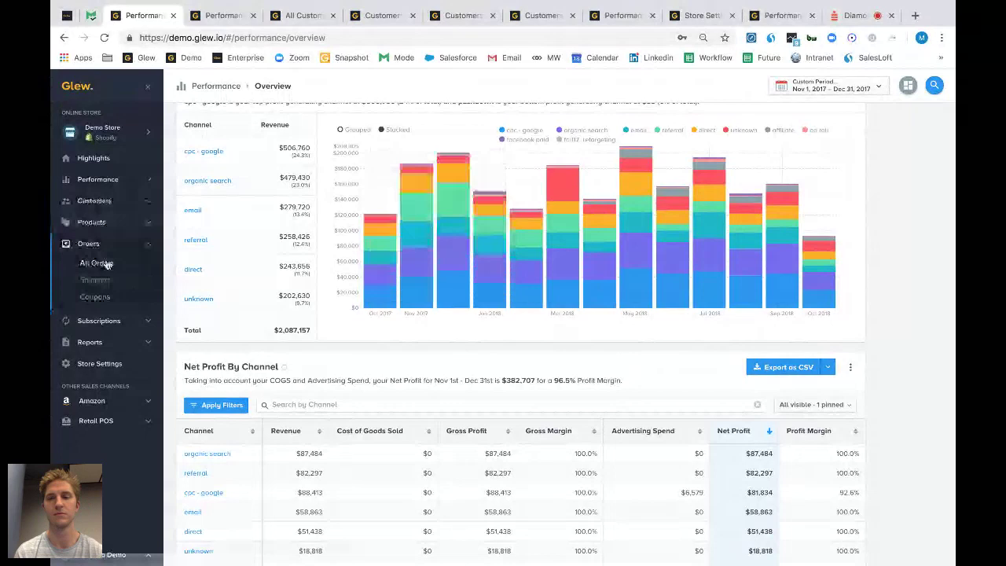
pyautogui.click(96, 263)
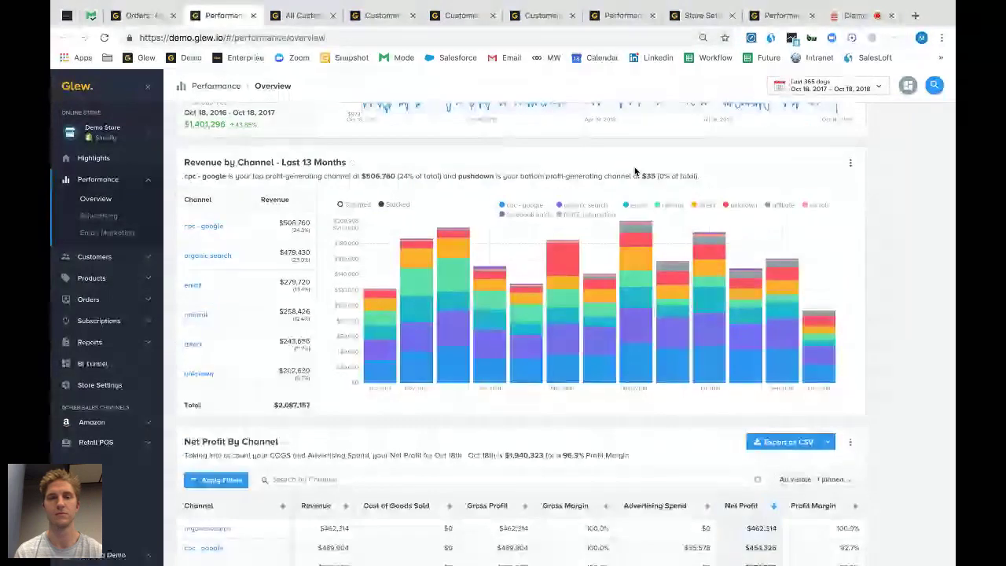